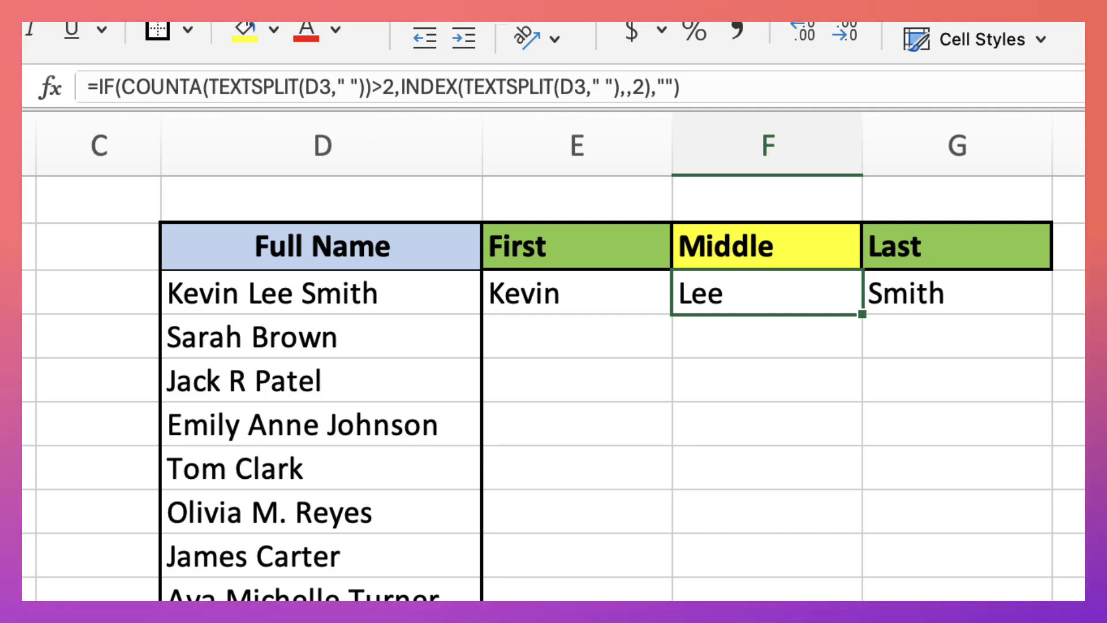
Clear E3:G3 and enter =TEXTSPLIT(D3," ") in E3 to split the first full name at its spaces
left_click_drag(593, 296, 902, 302)
key("Delete")
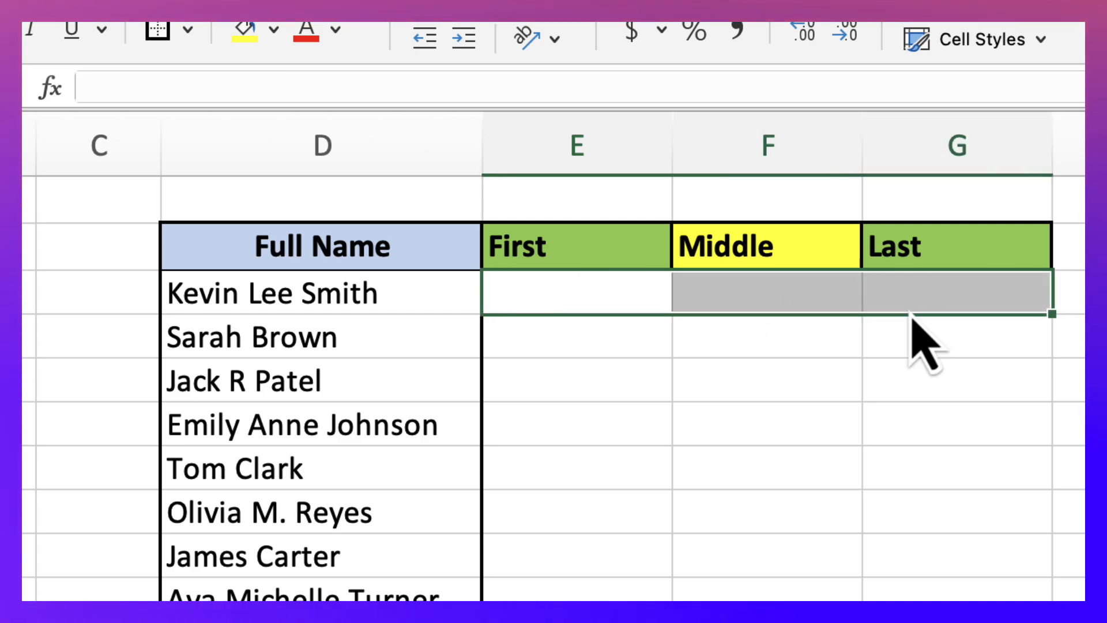
left_click(566, 286)
left_click(478, 83)
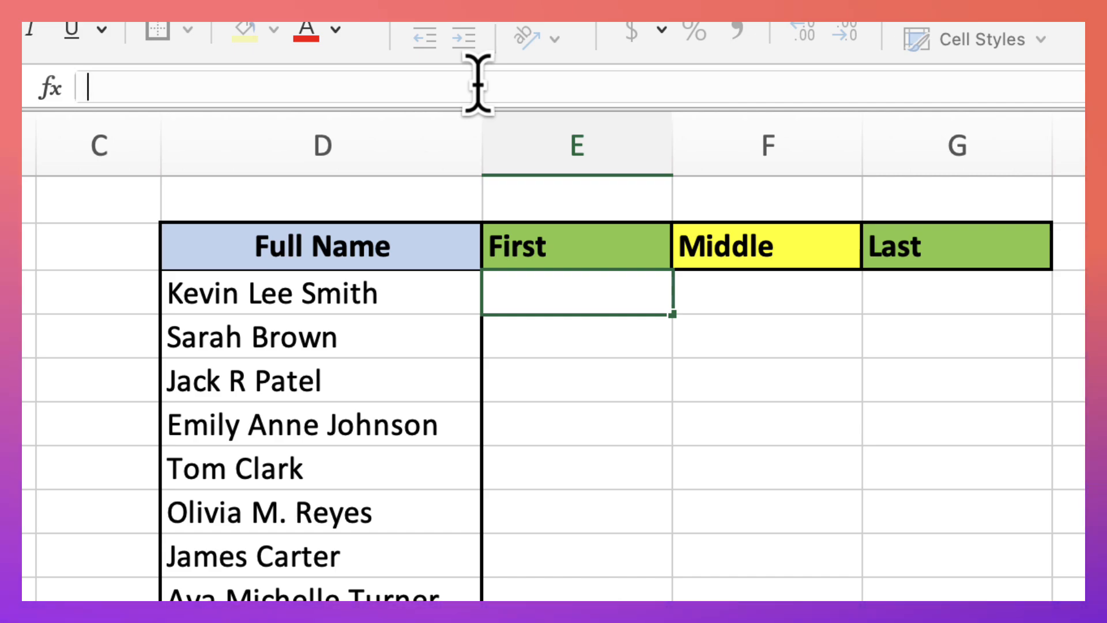
type("=text")
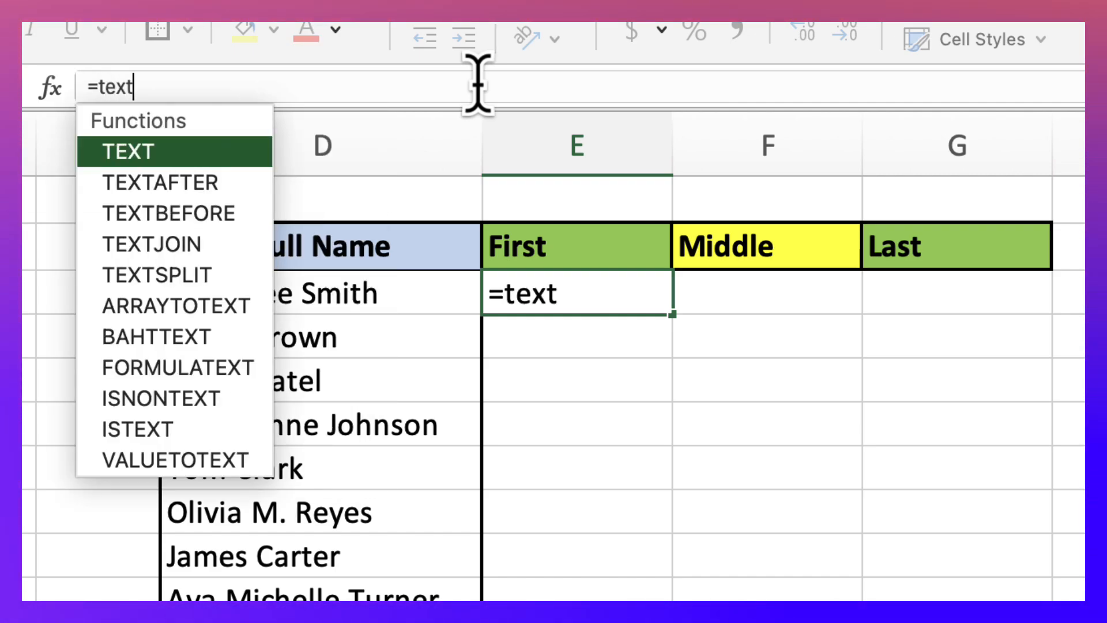
type("split")
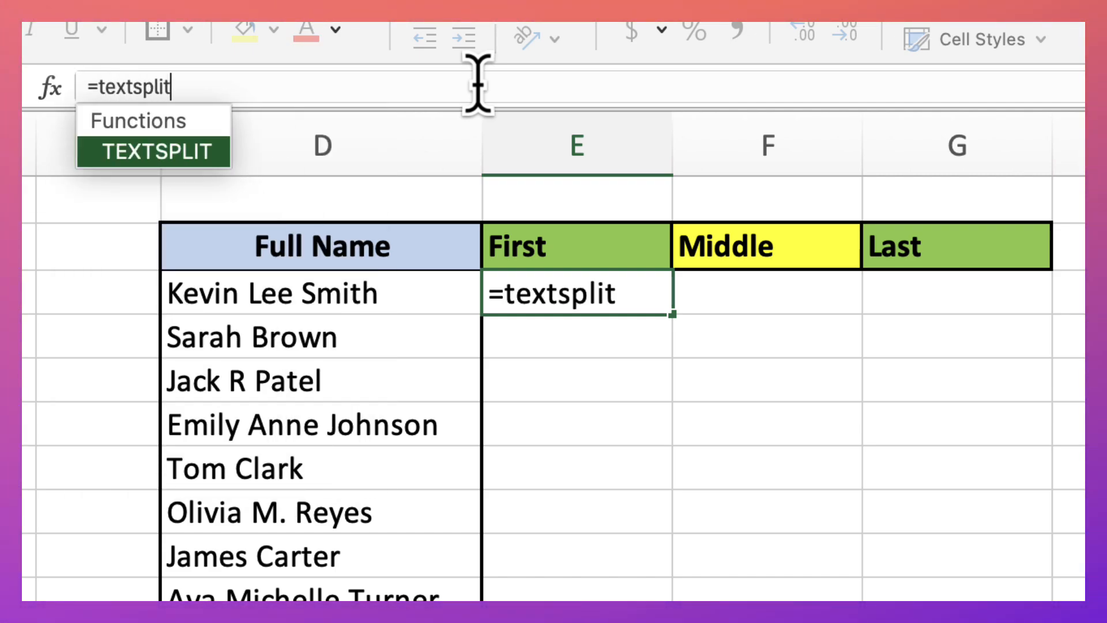
type("(")
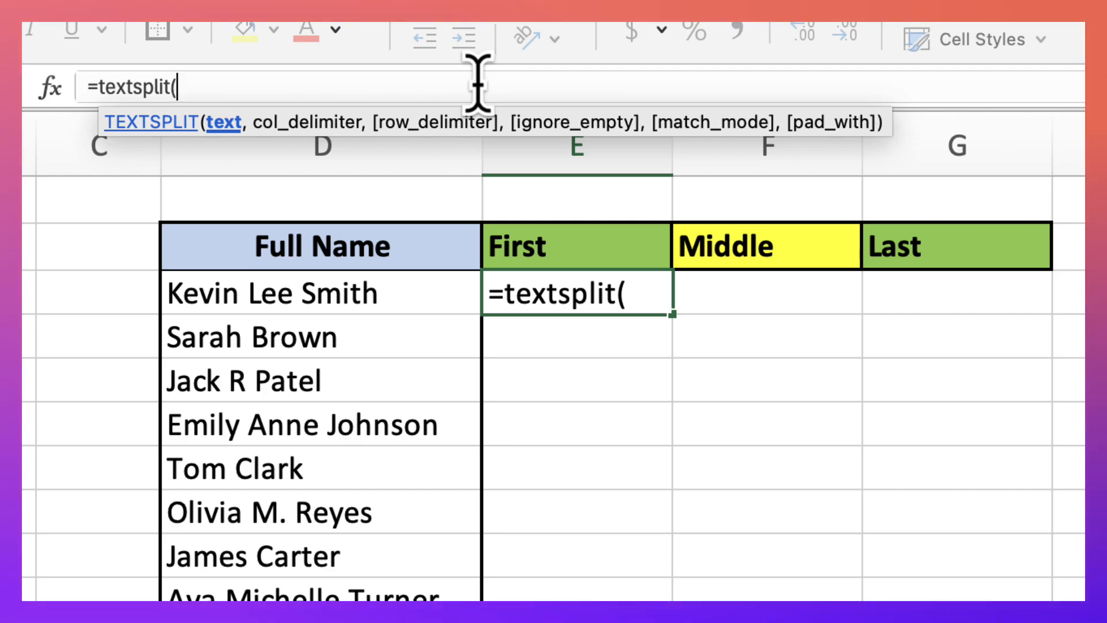
left_click(432, 293)
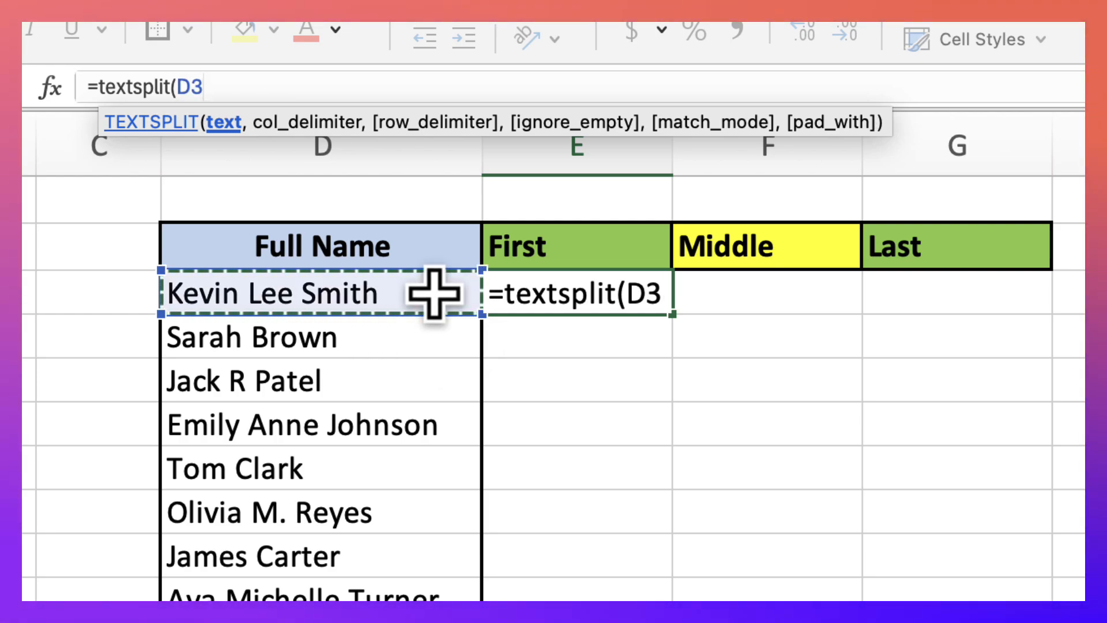
type(",")
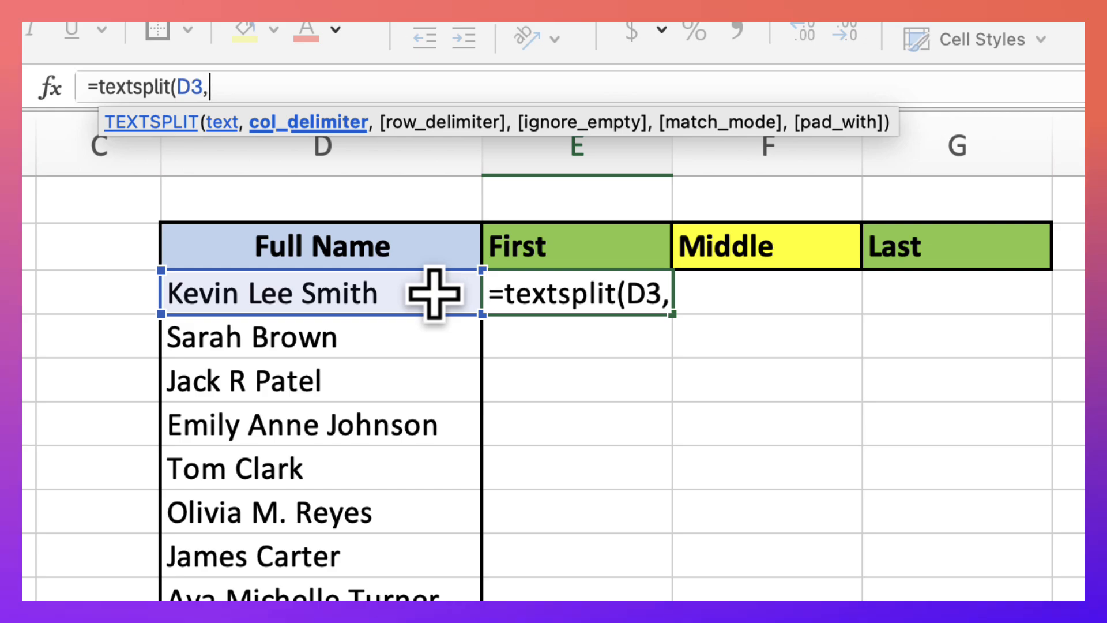
type("\"")
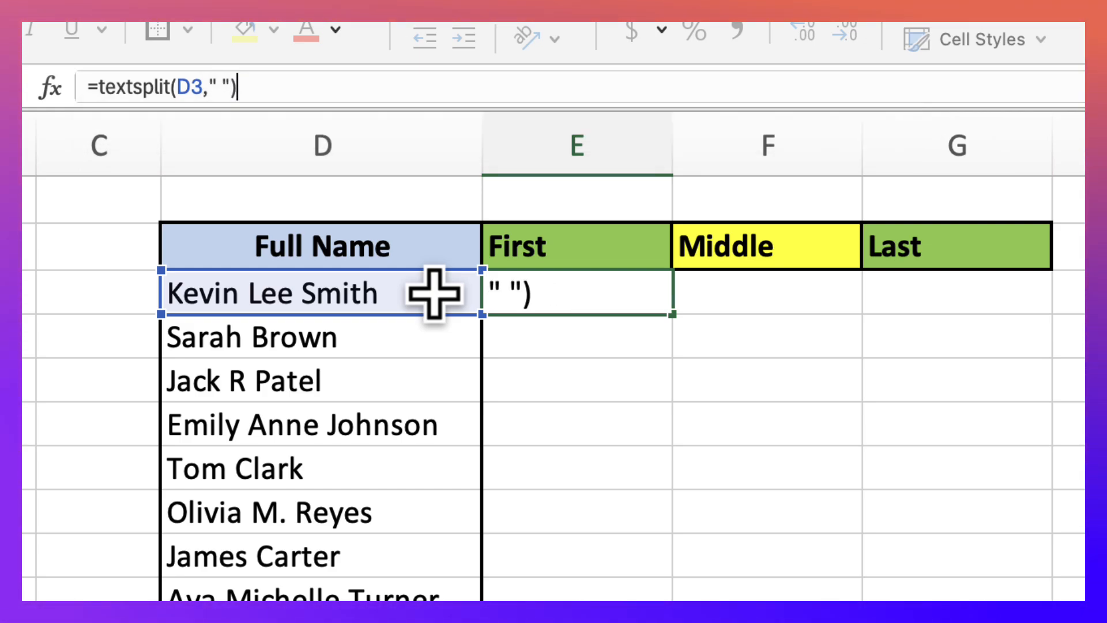
key("Return")
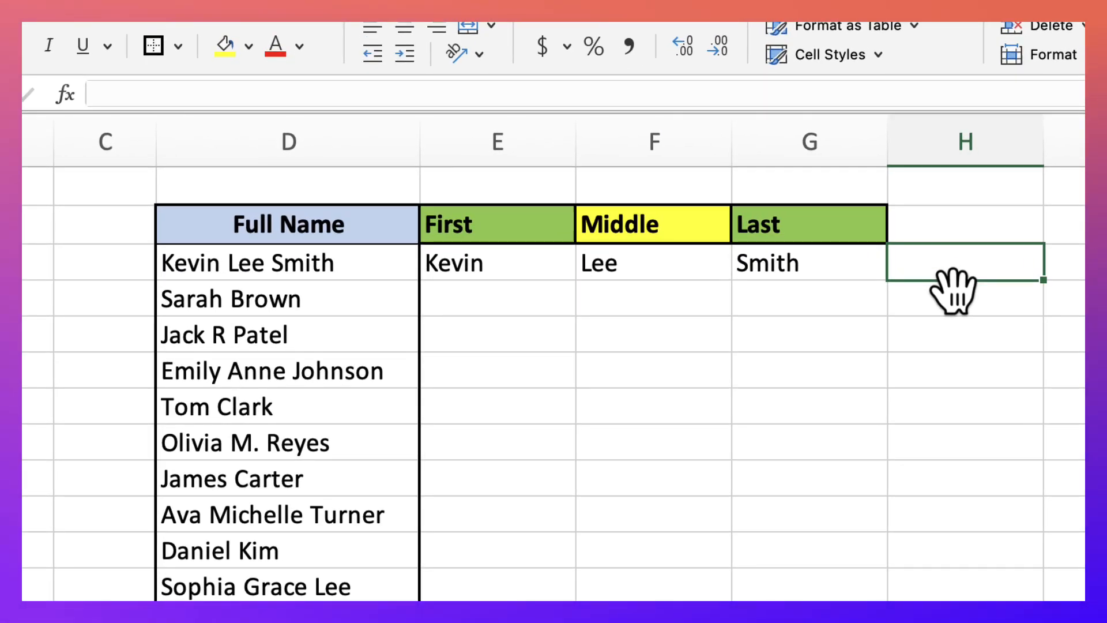
Enter =COUNTA(E3#) in H3 to count the name parts in the split result
type("=cou")
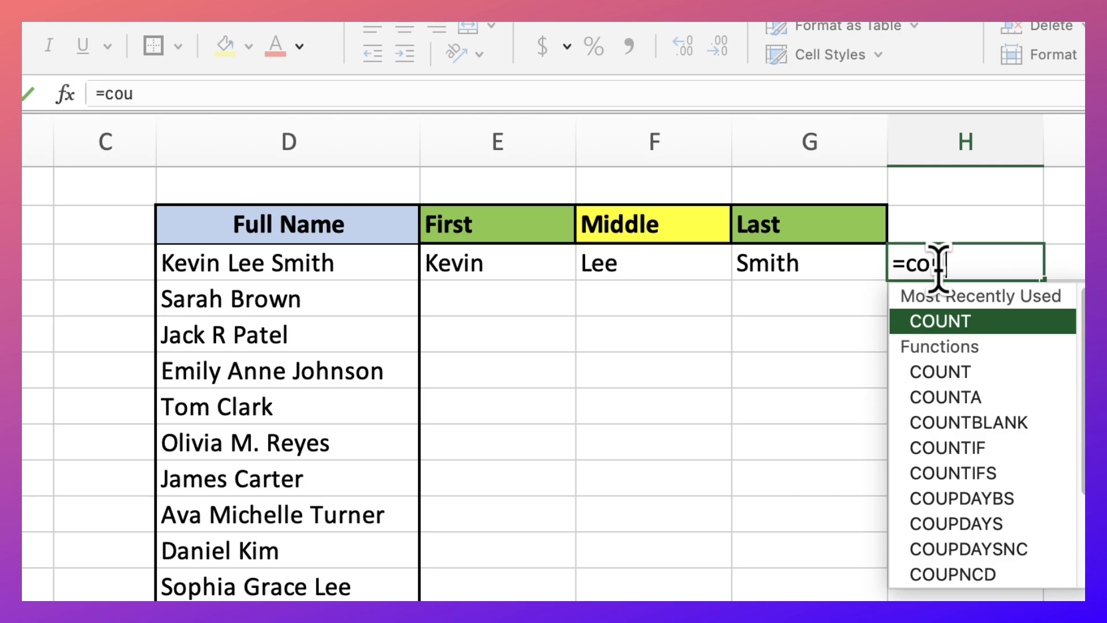
type("nta(")
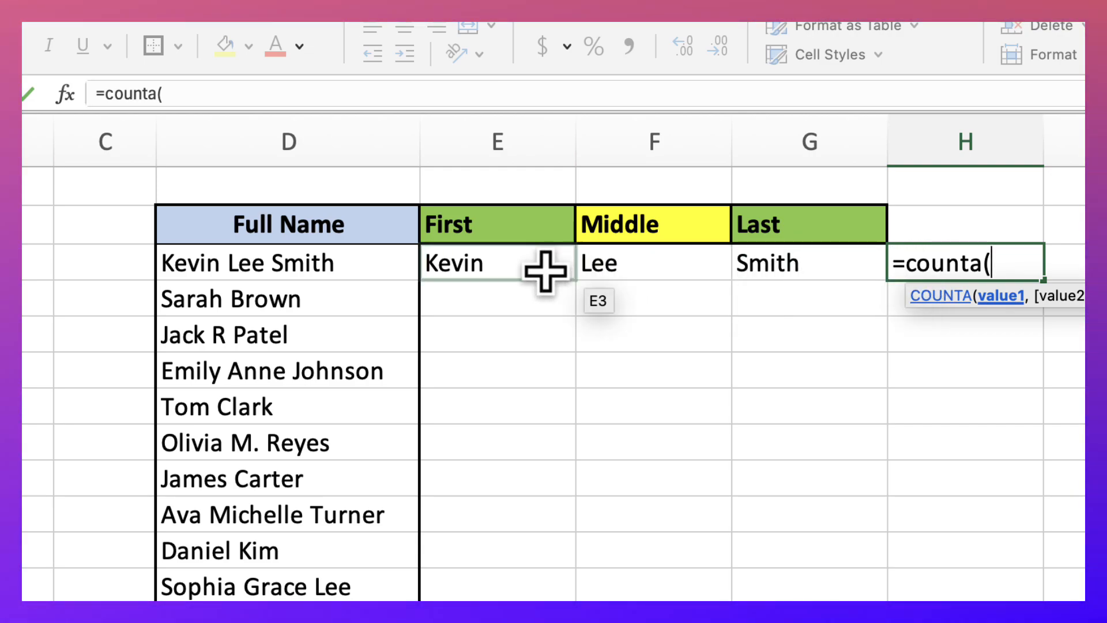
left_click_drag(522, 271, 762, 263)
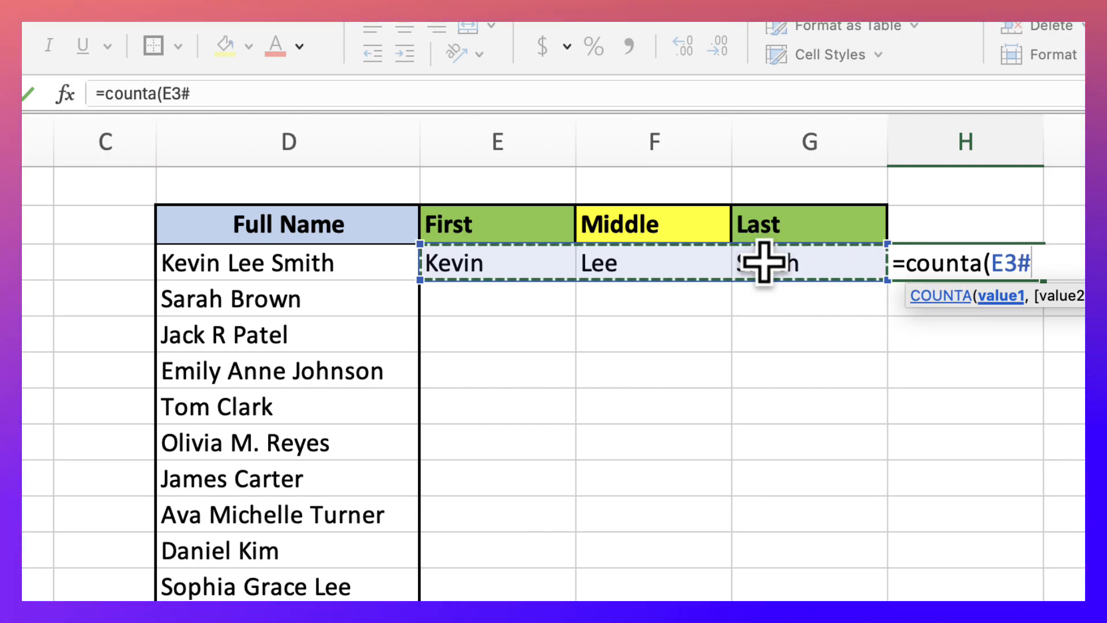
type(")")
key("Return")
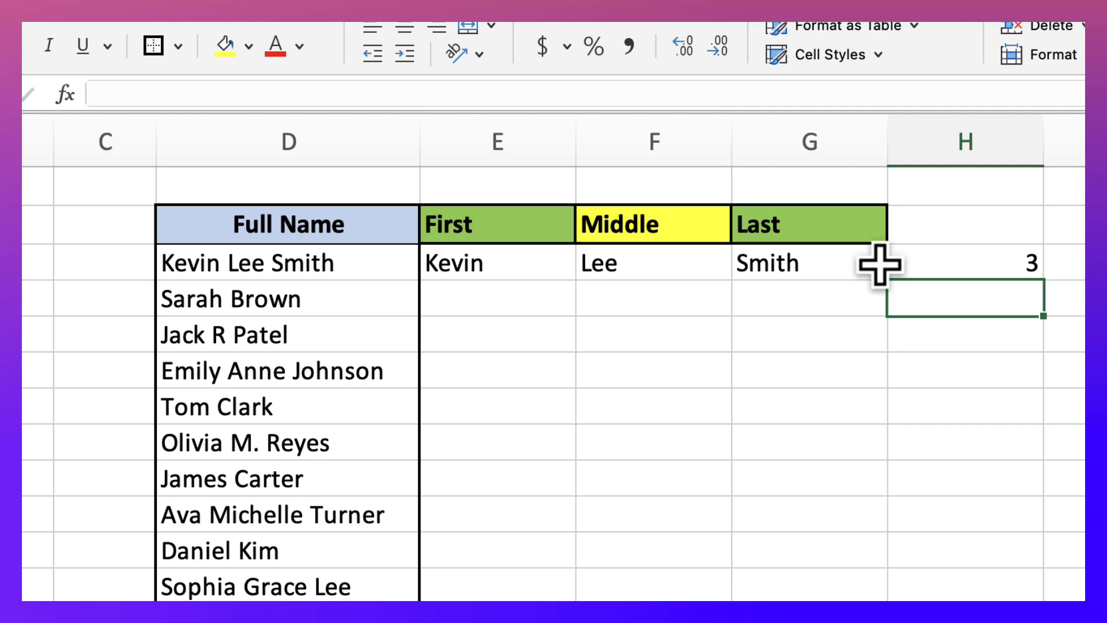
Clear the counting formula in H3 and the TEXTSPLIT formula in E3
left_click(919, 264)
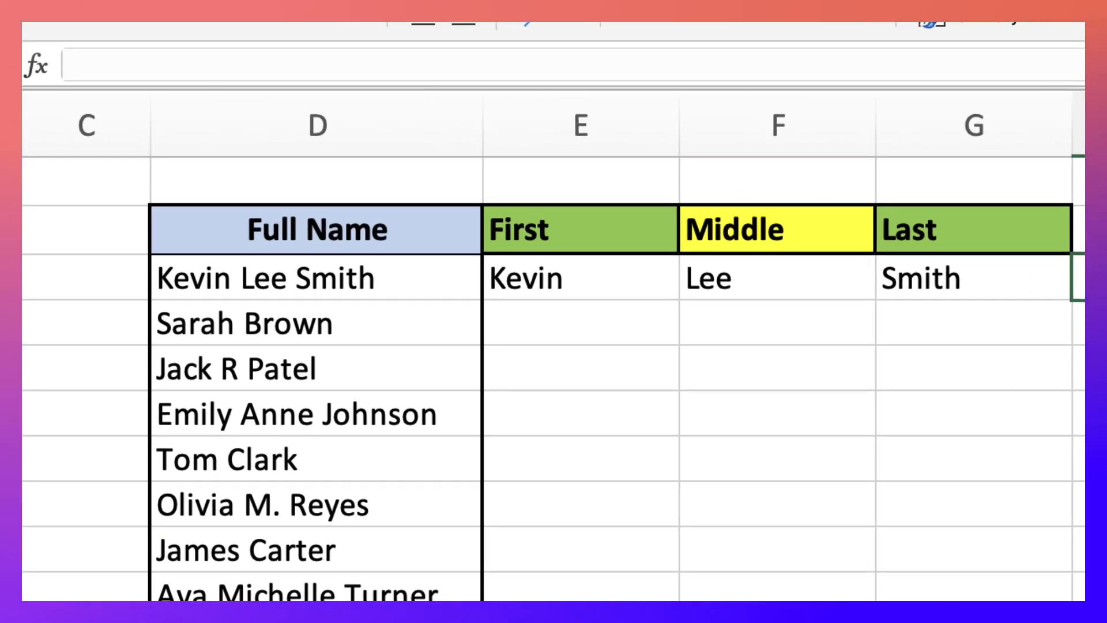
left_click(555, 274)
key("Delete")
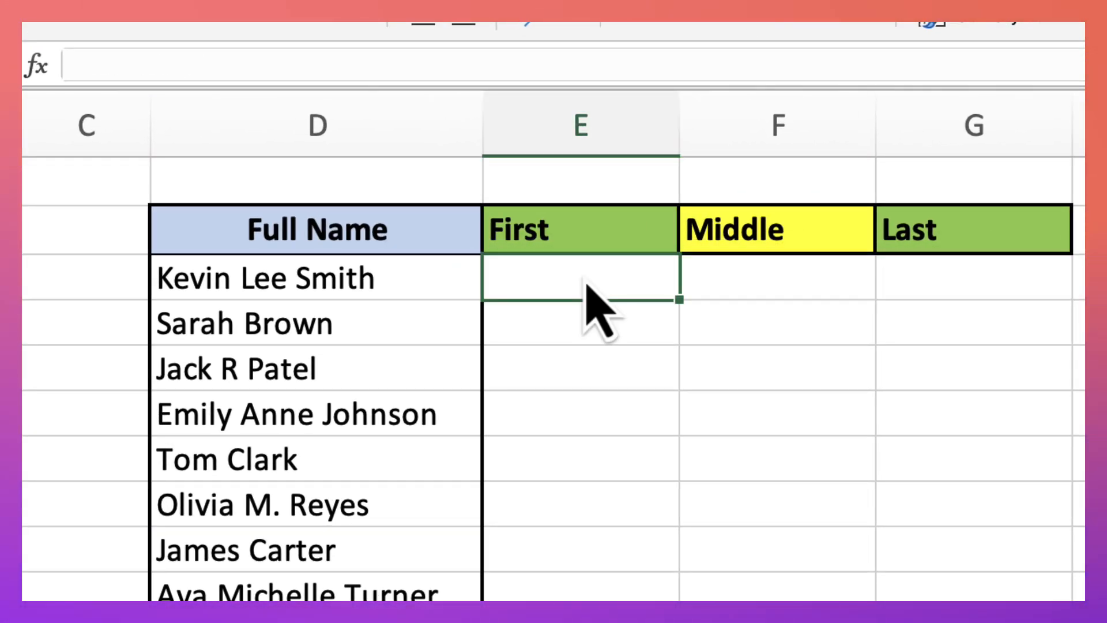
Enter =COUNTA(TEXTSPLIT(D3," ")) in F3 to count the parts of the first full name
left_click(719, 271)
left_click(619, 67)
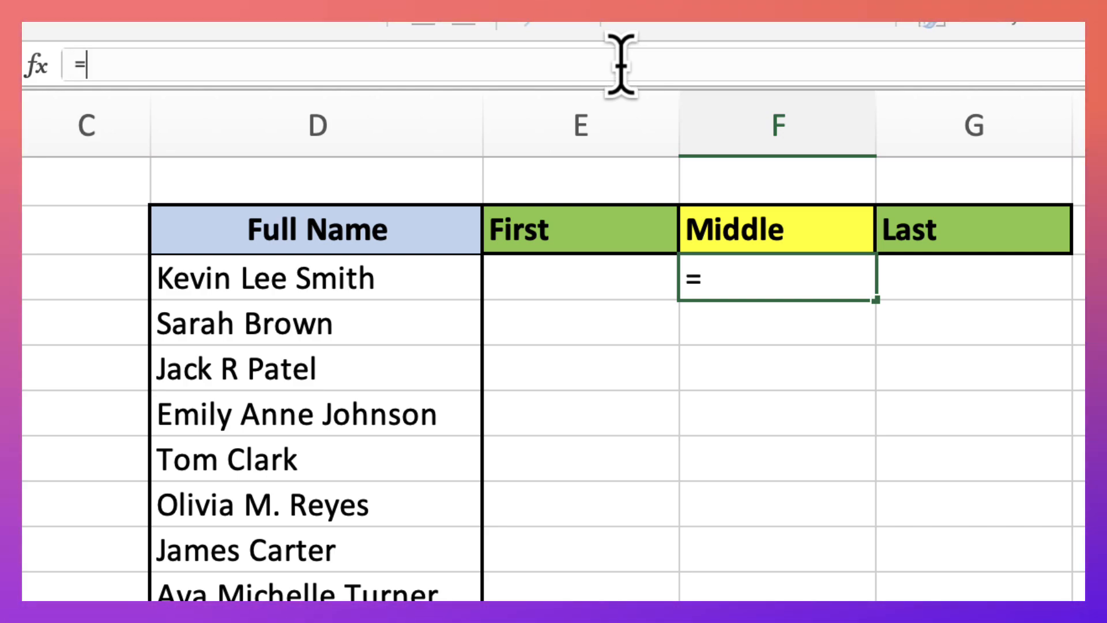
type("=count")
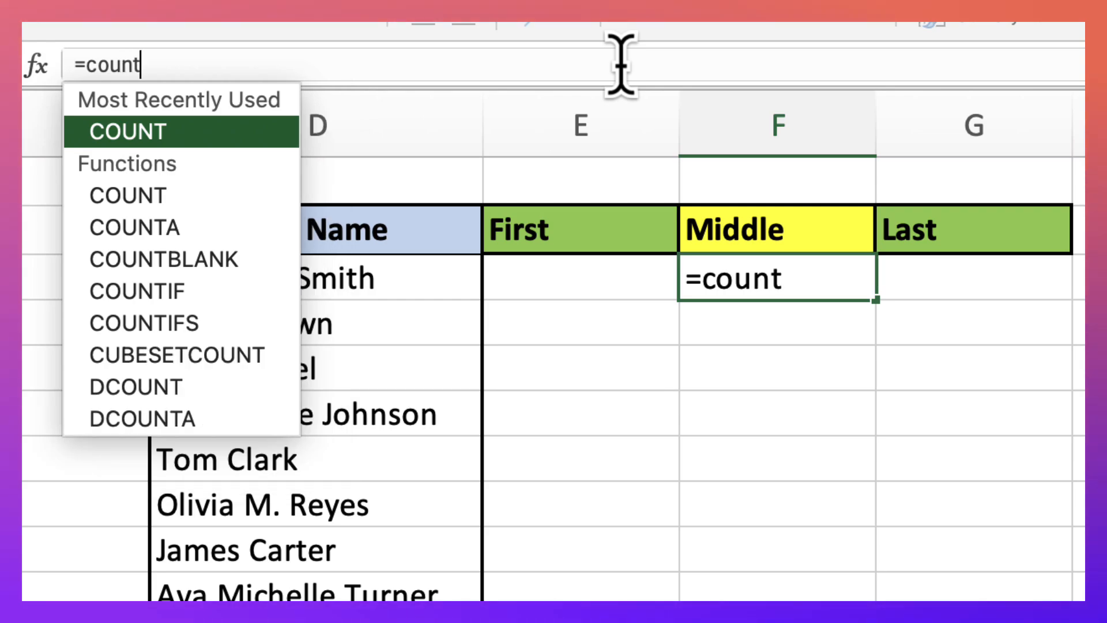
type("a(")
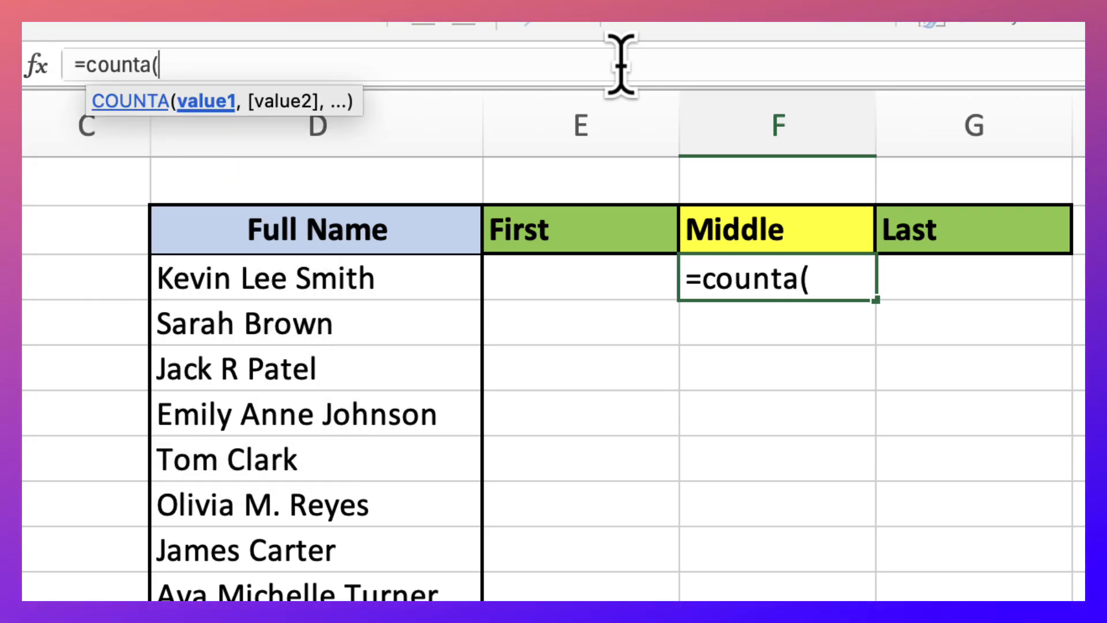
type("textsplit")
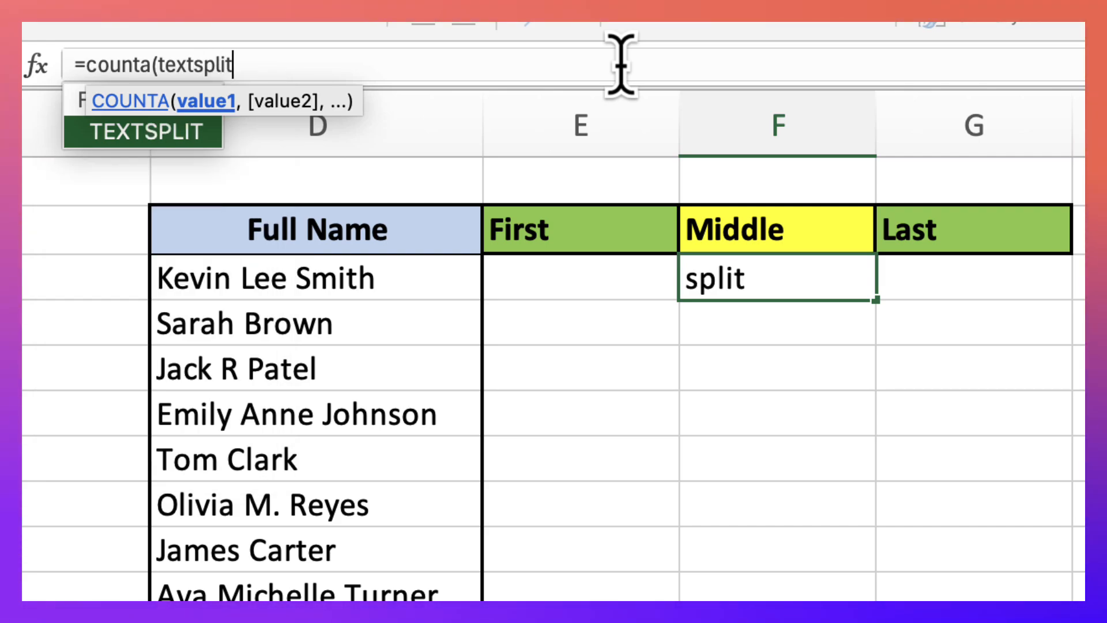
type("(")
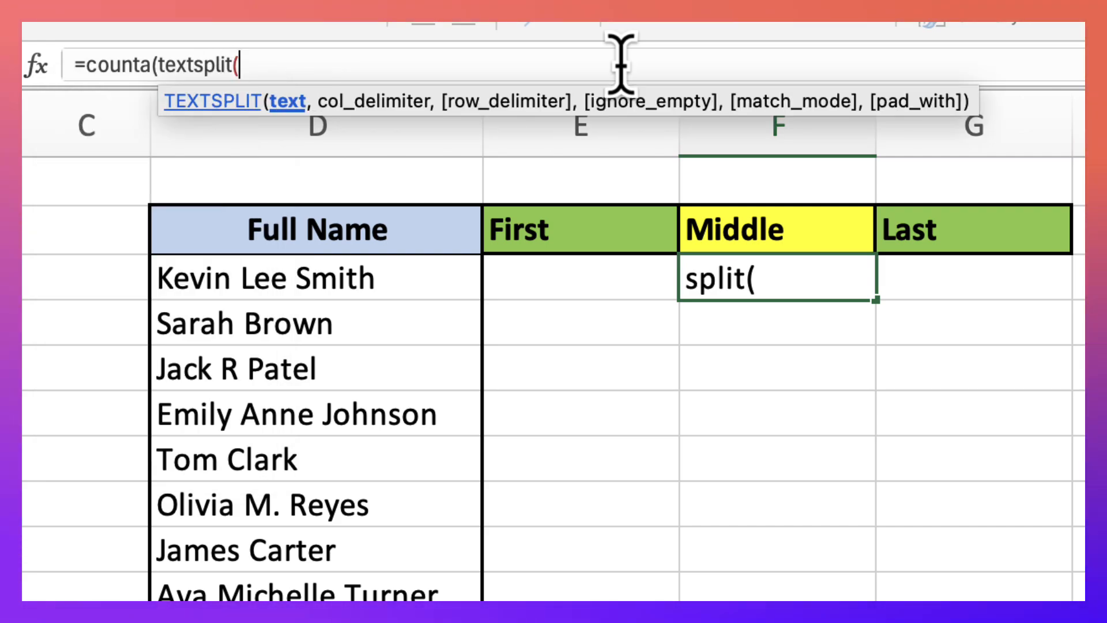
left_click(432, 279)
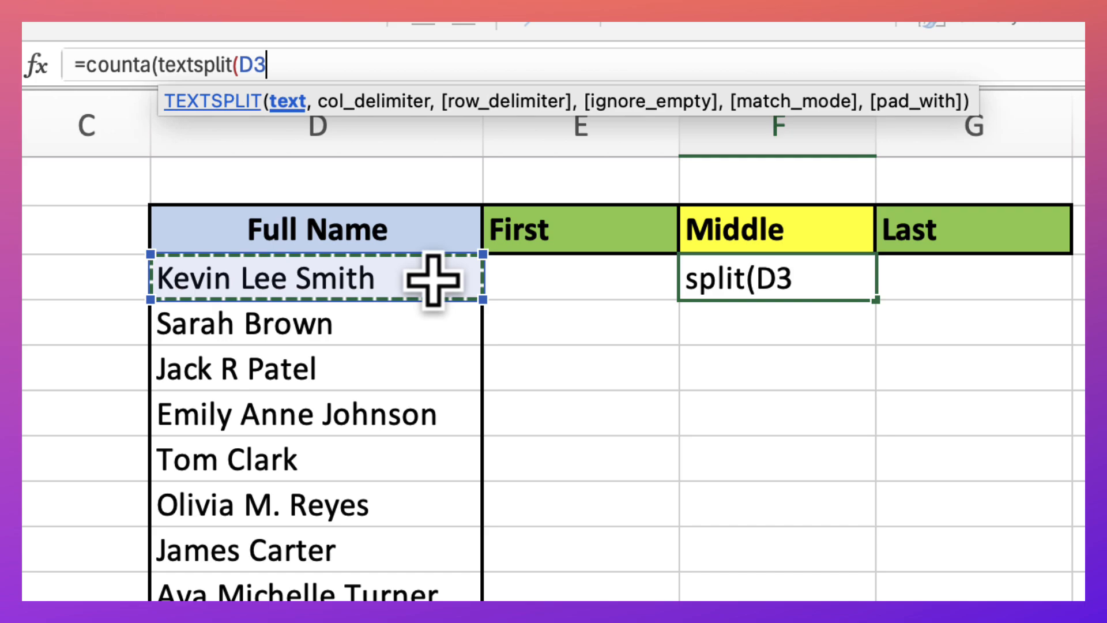
type(",")
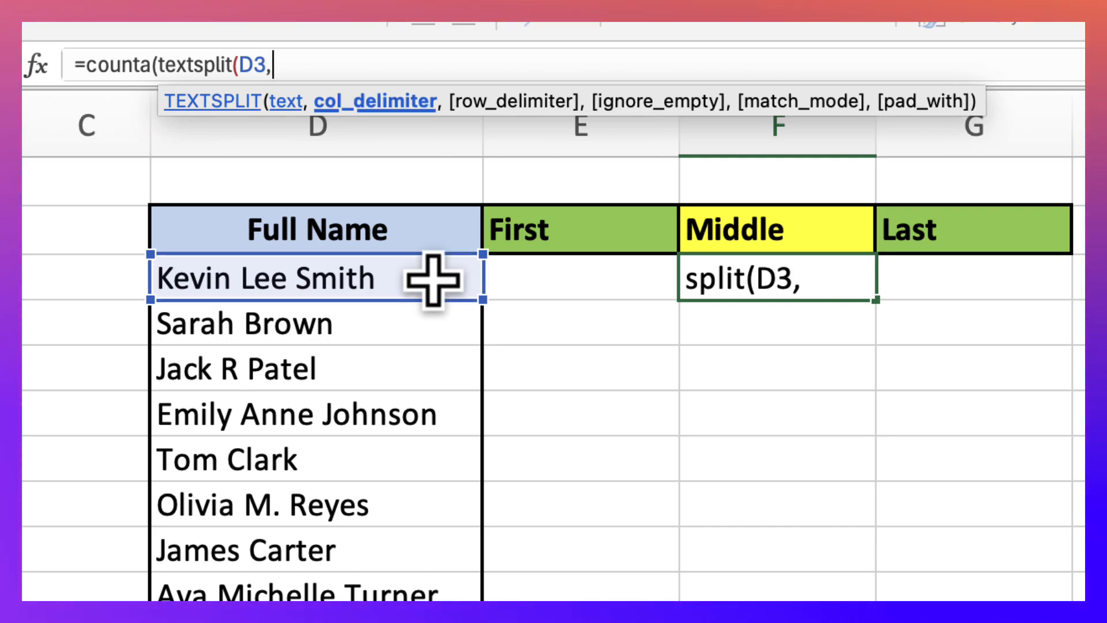
type("\" ")
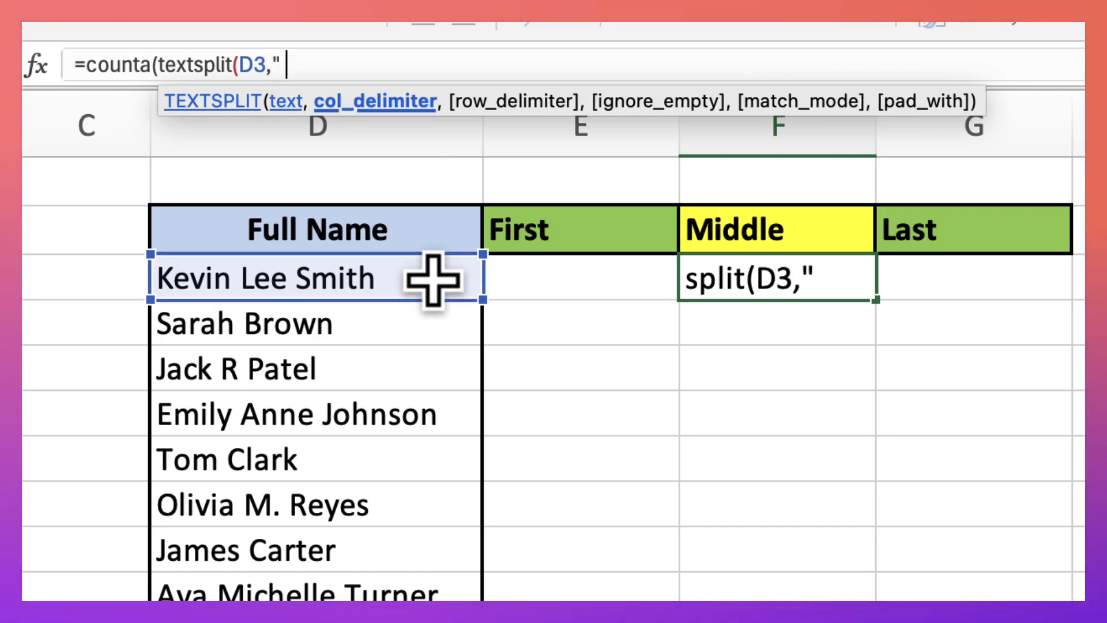
type("\")")
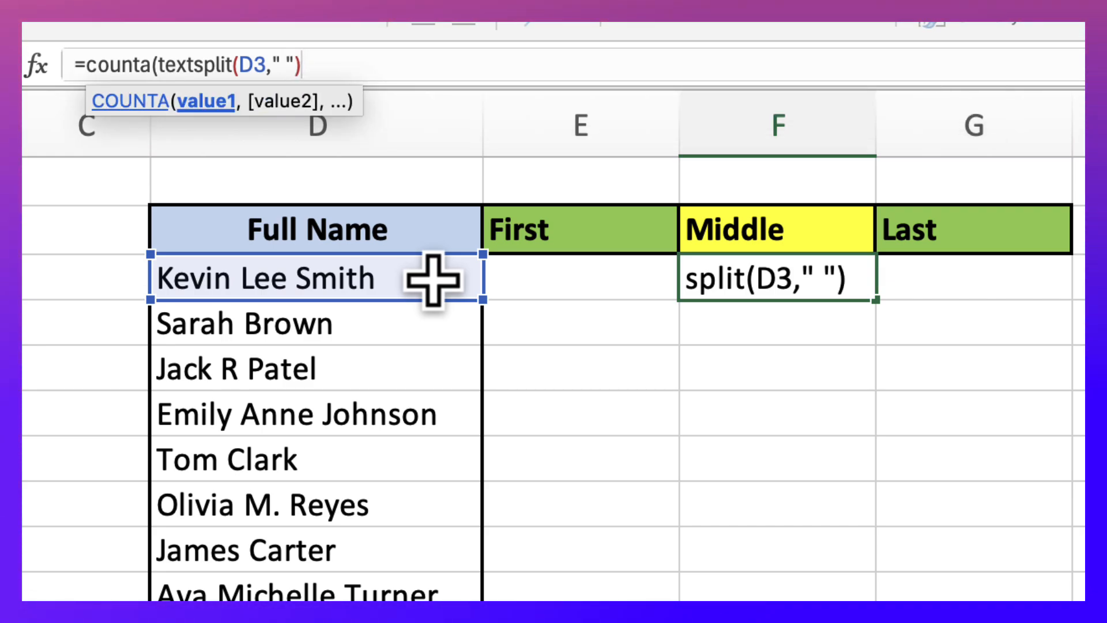
type(")")
key("Return")
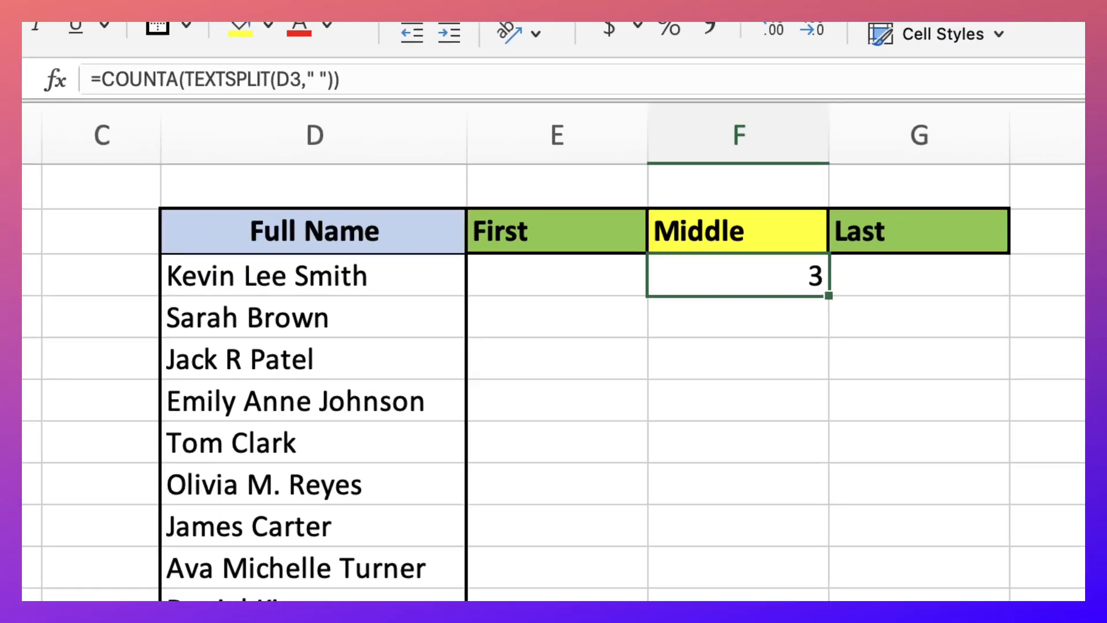
Replace the COUNTA function around TEXTSPLIT in F3's formula with INDEX
left_click(227, 127)
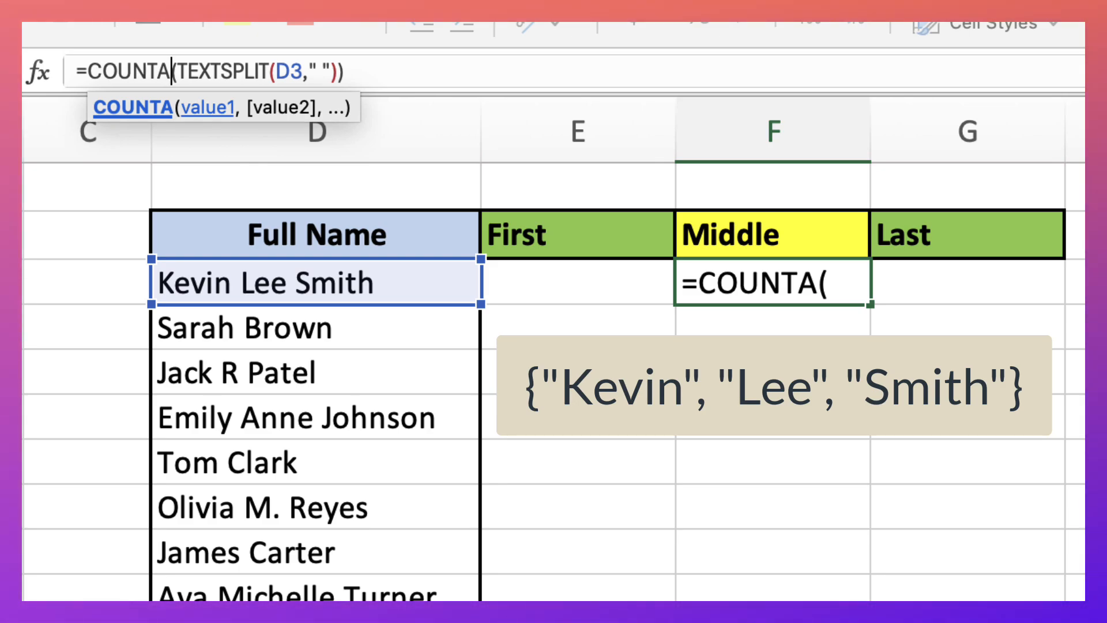
key("BackSpace")
key("BackSpace")
key("BackSpace")
key("BackSpace")
key("BackSpace")
key("BackSpace")
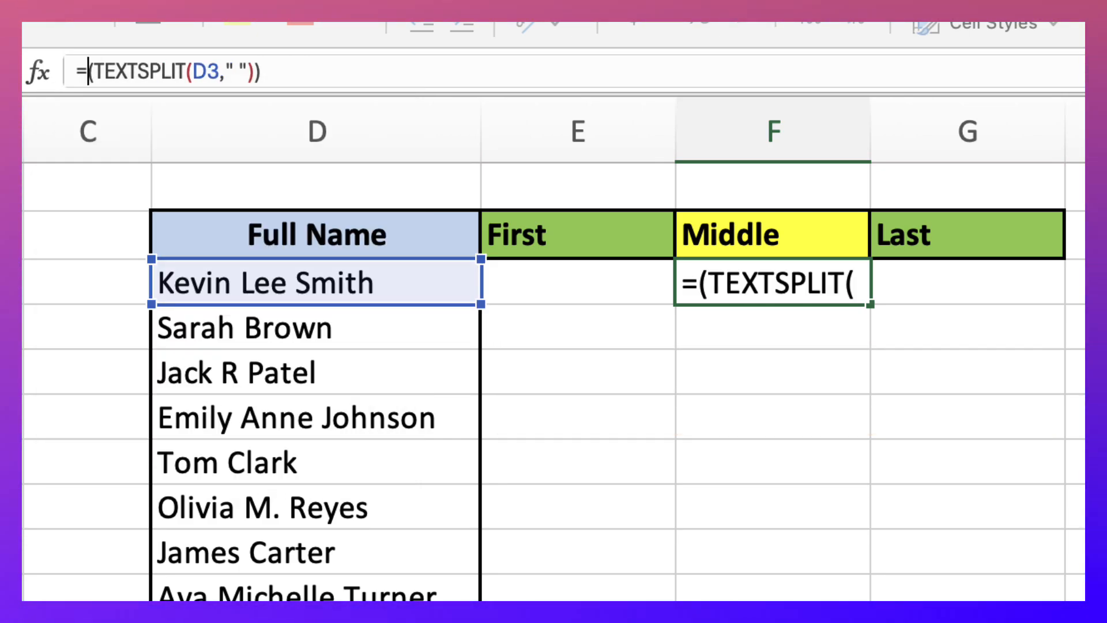
type("inde")
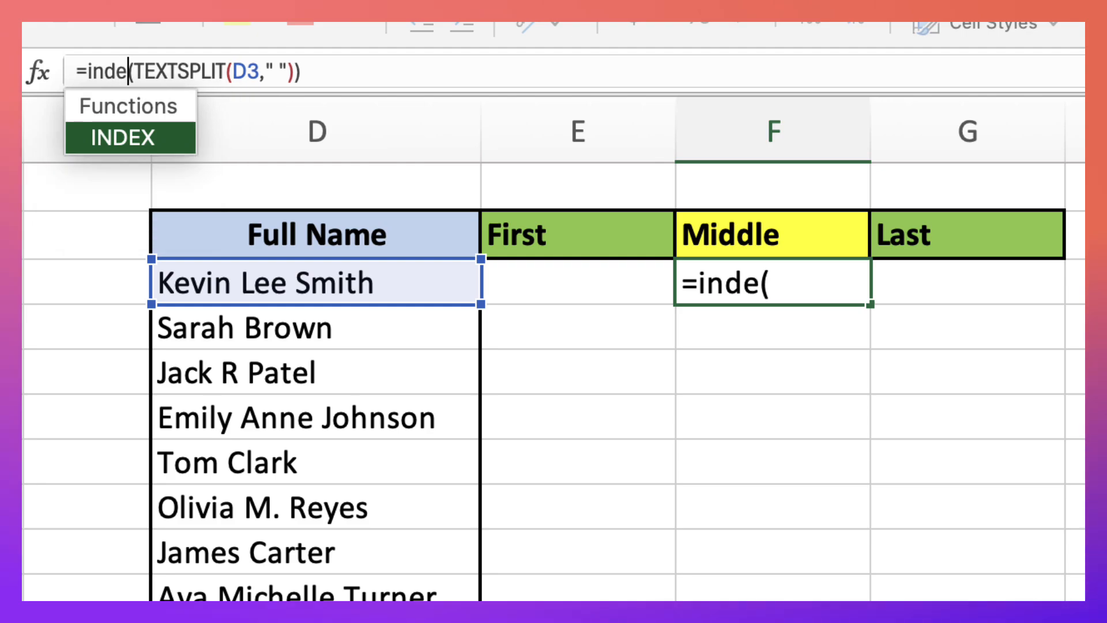
type("x")
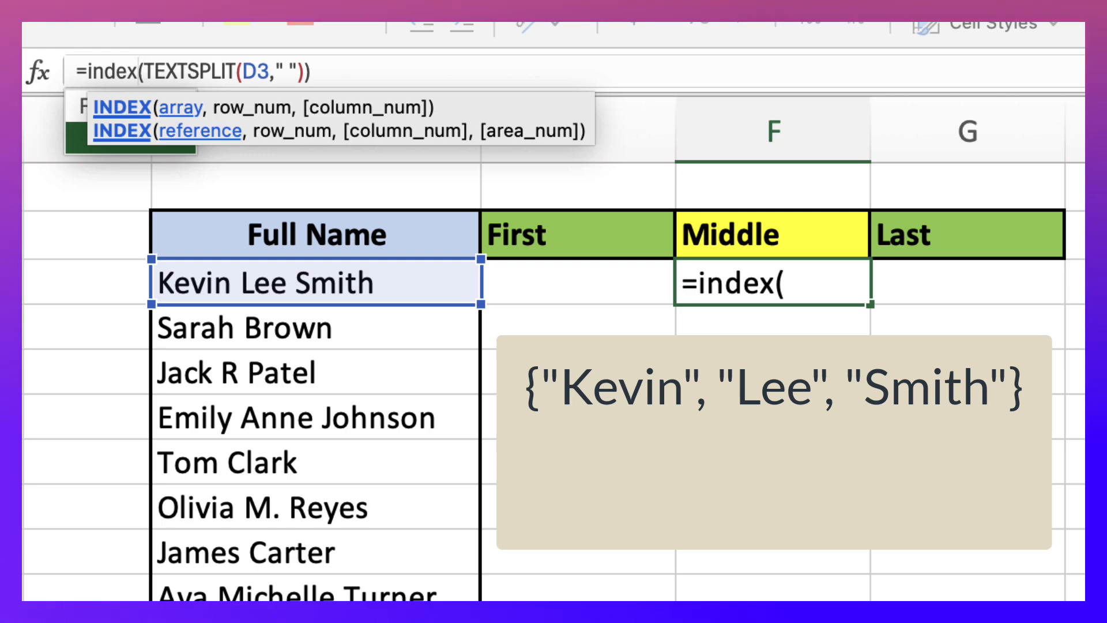
Leave INDEX's row number empty and set its column number to 2, completing =INDEX(TEXTSPLIT(D3," "),,2) in F3
left_click(312, 72)
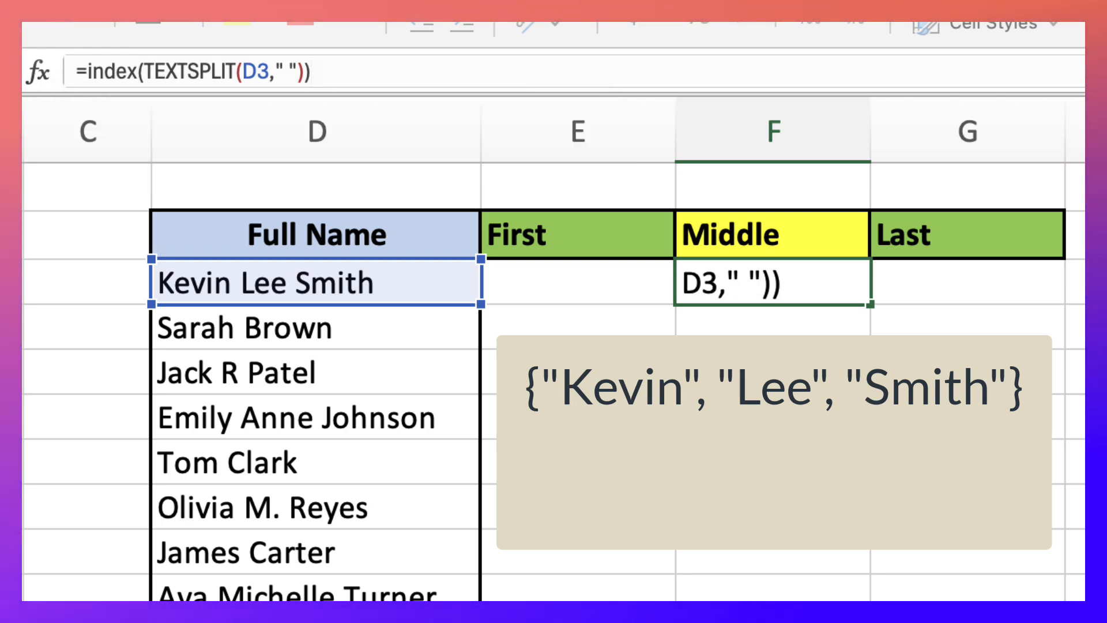
key("BackSpace")
type(",")
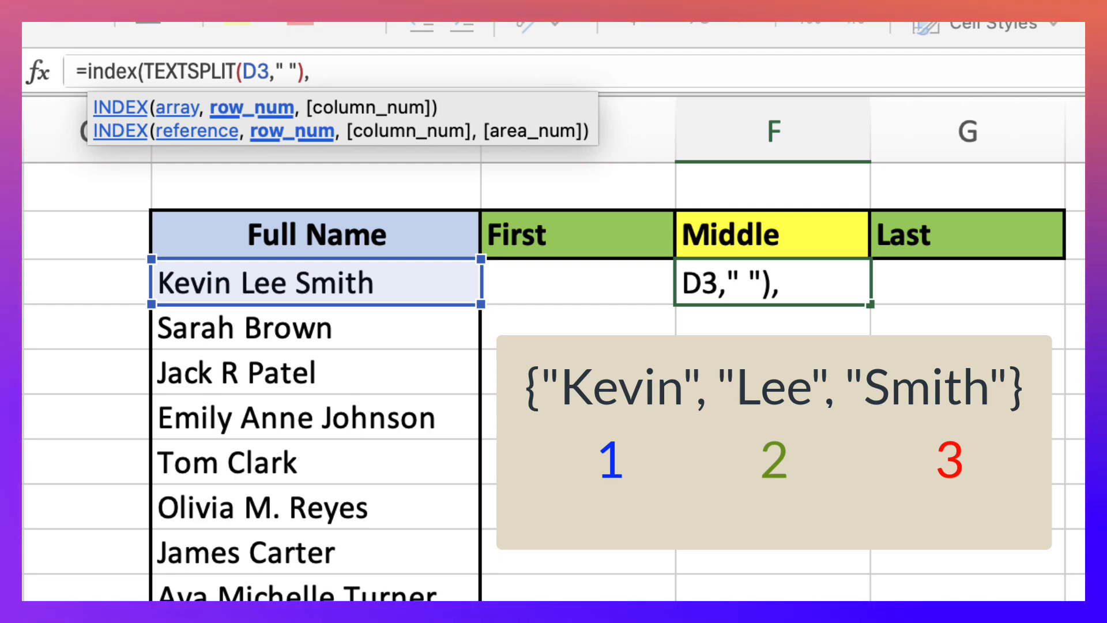
type(",")
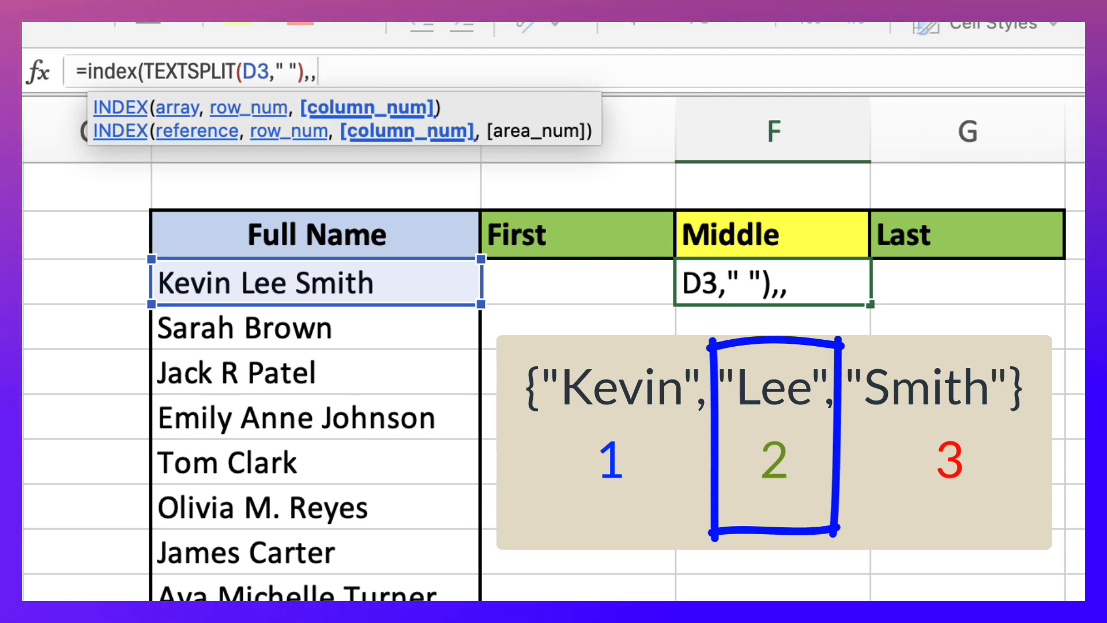
type("2")
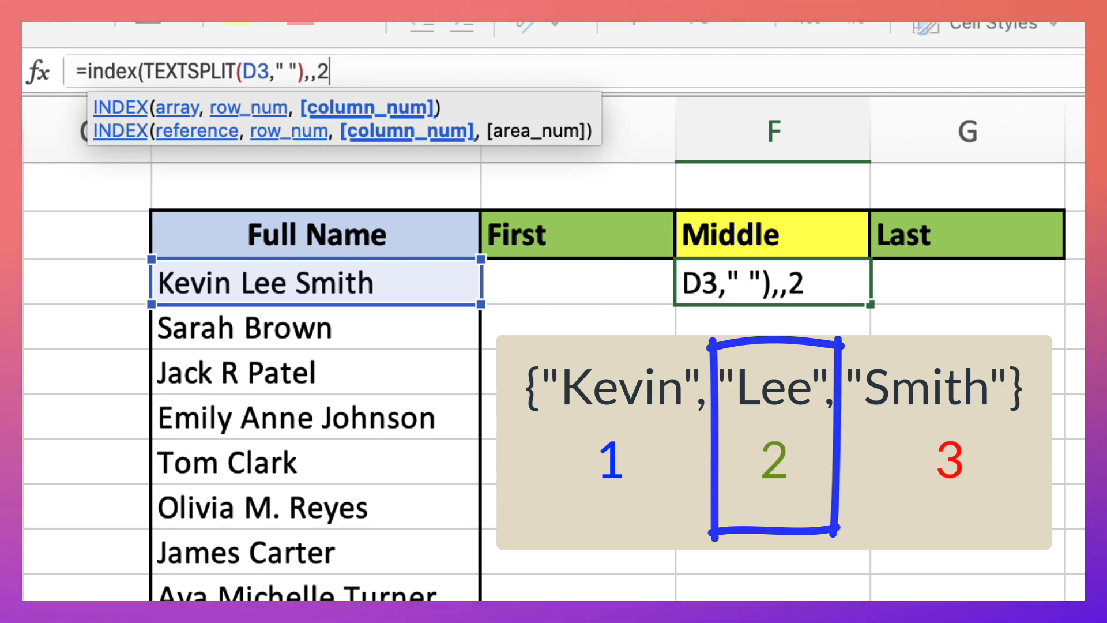
type(")")
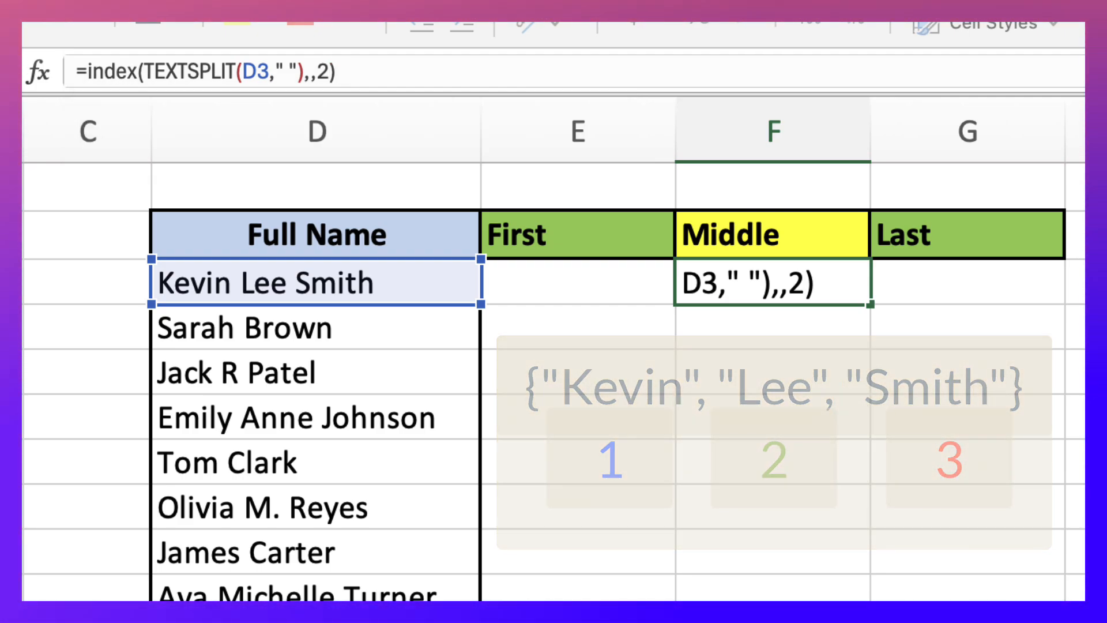
key("Return")
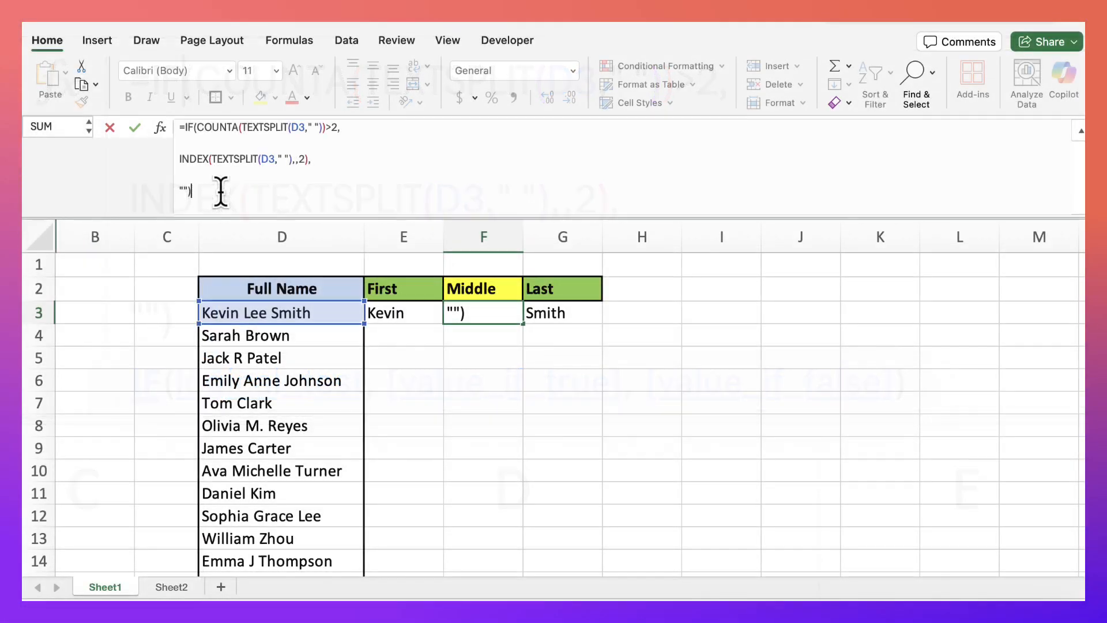
Enter =IF(COUNTA(TEXTSPLIT(D3," "))>2,INDEX(TEXTSPLIT(D3," "),,2),"") in F3 and fill it down the Middle column
key("Return")
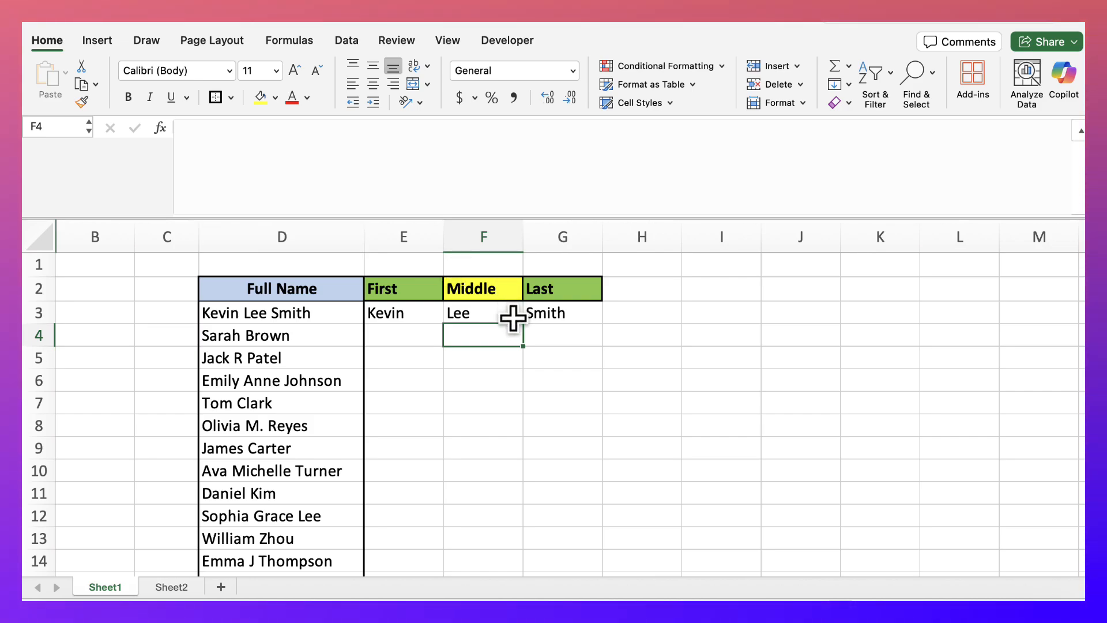
left_click(512, 316)
left_click_drag(521, 324, 513, 530)
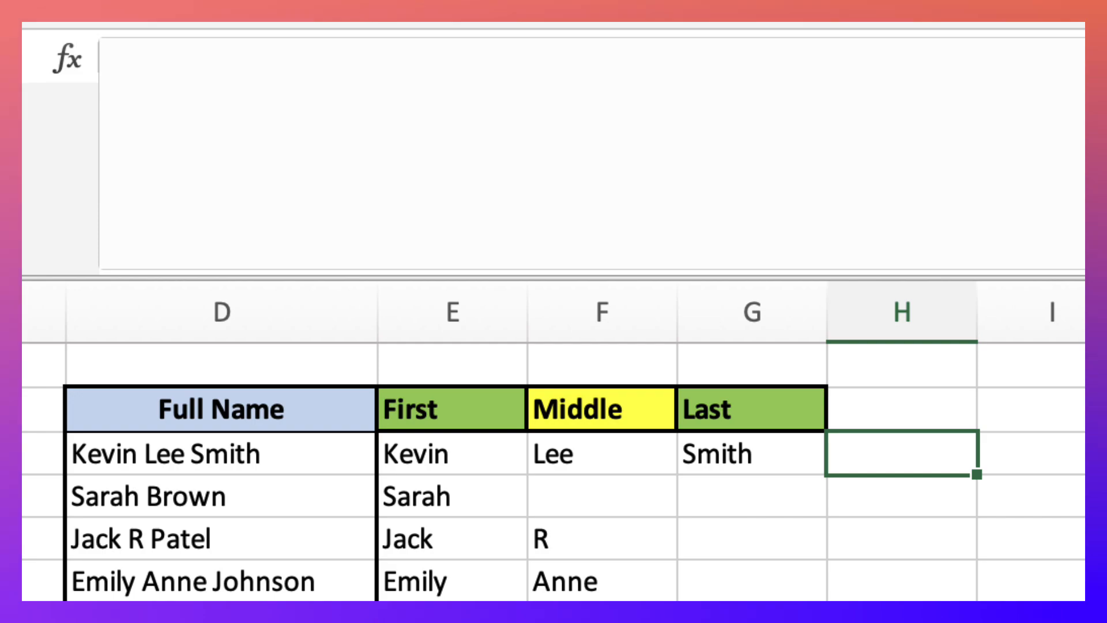
Enter =TEXTAFTER(D3," ",1) in H3 to extract the text after the first space of the first full name
type("t")
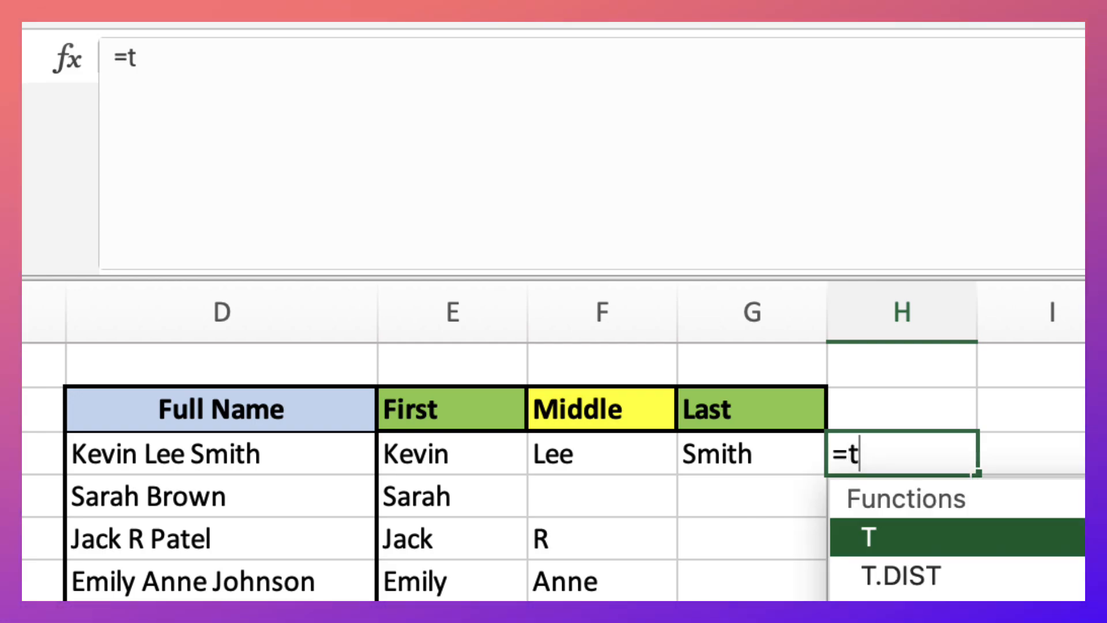
type("extafter(")
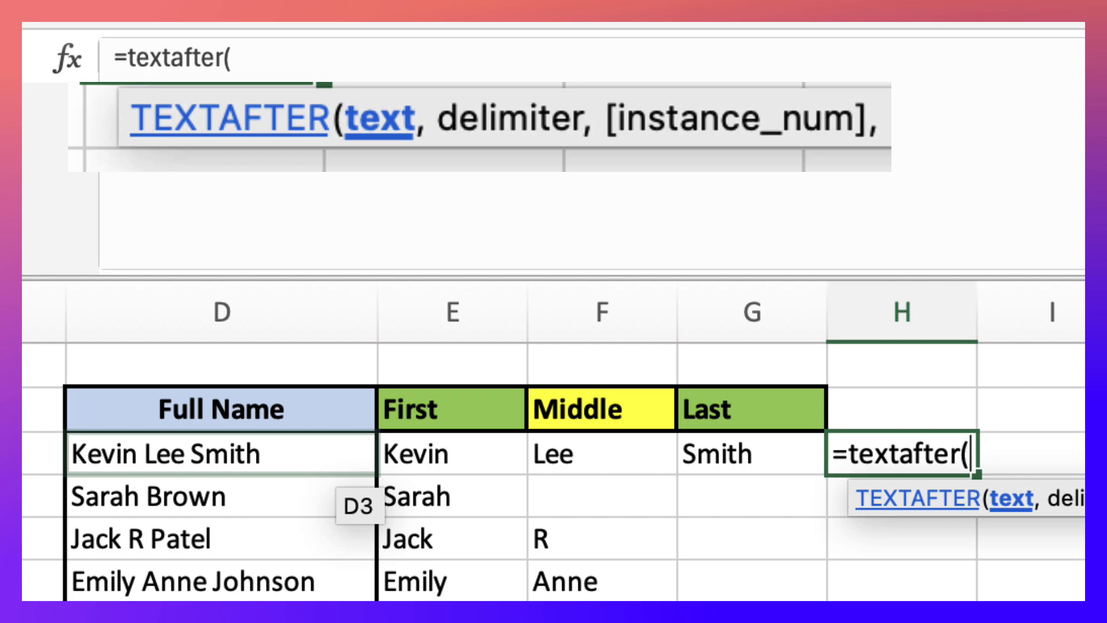
left_click(340, 467)
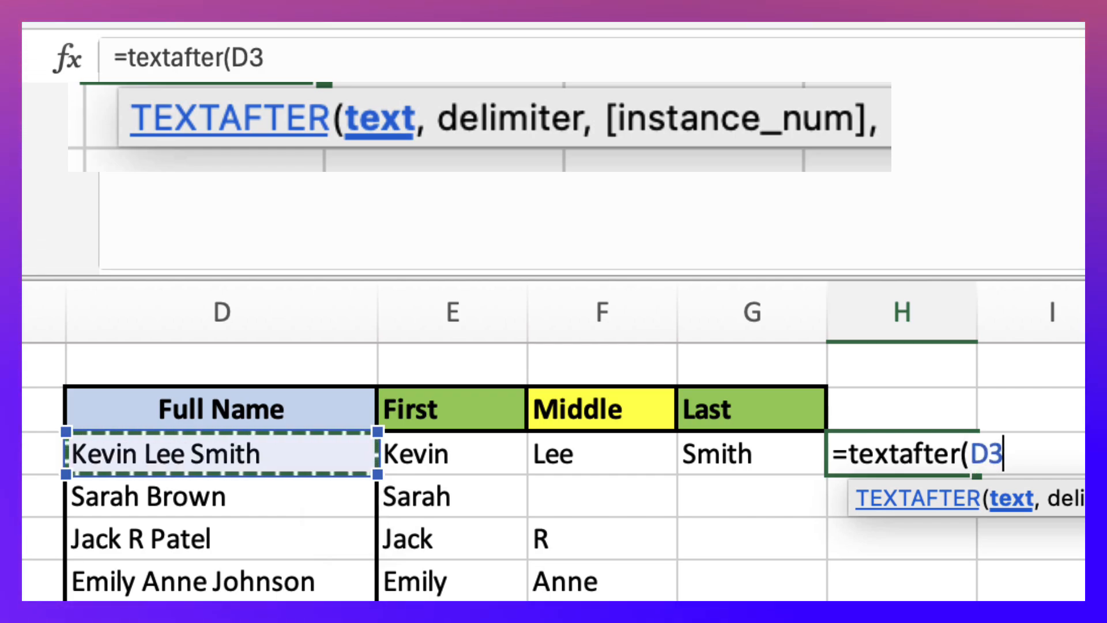
type(",")
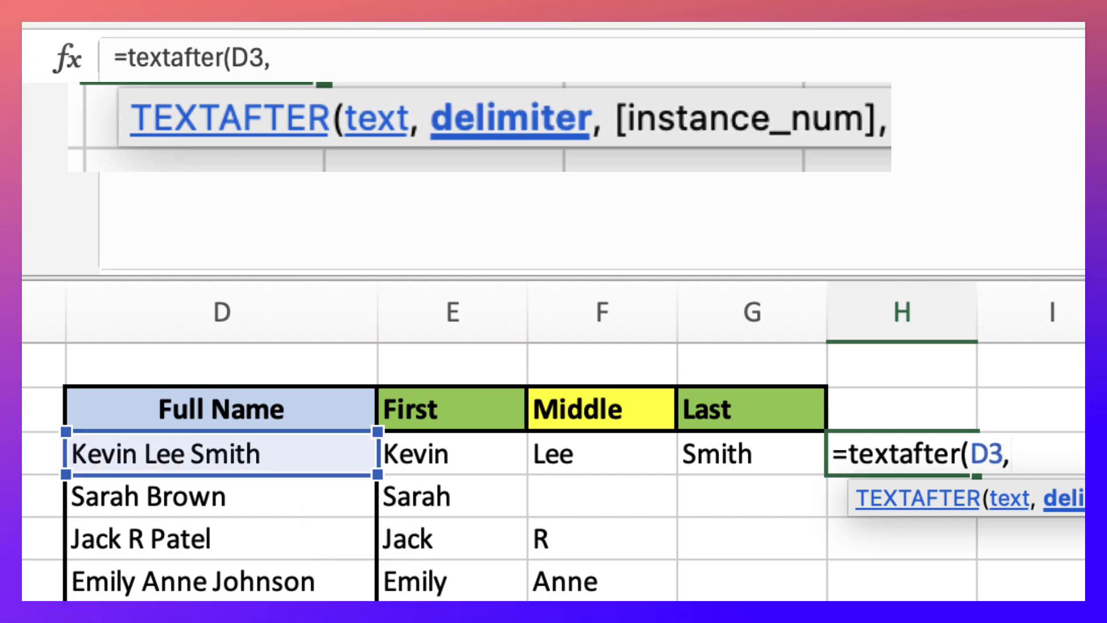
type("\" ")
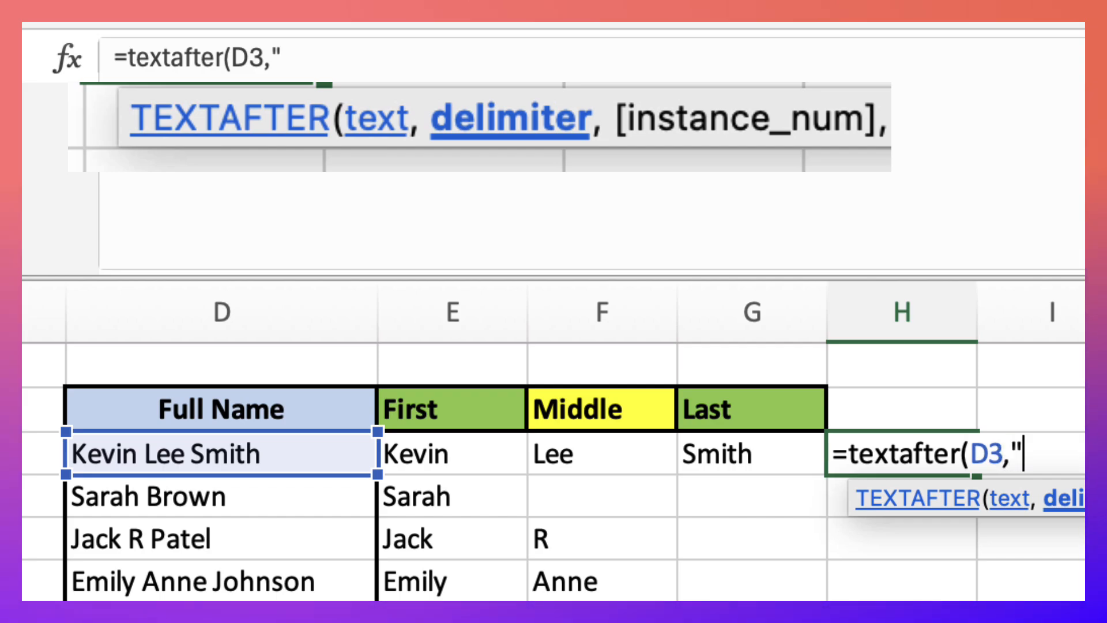
type("\"")
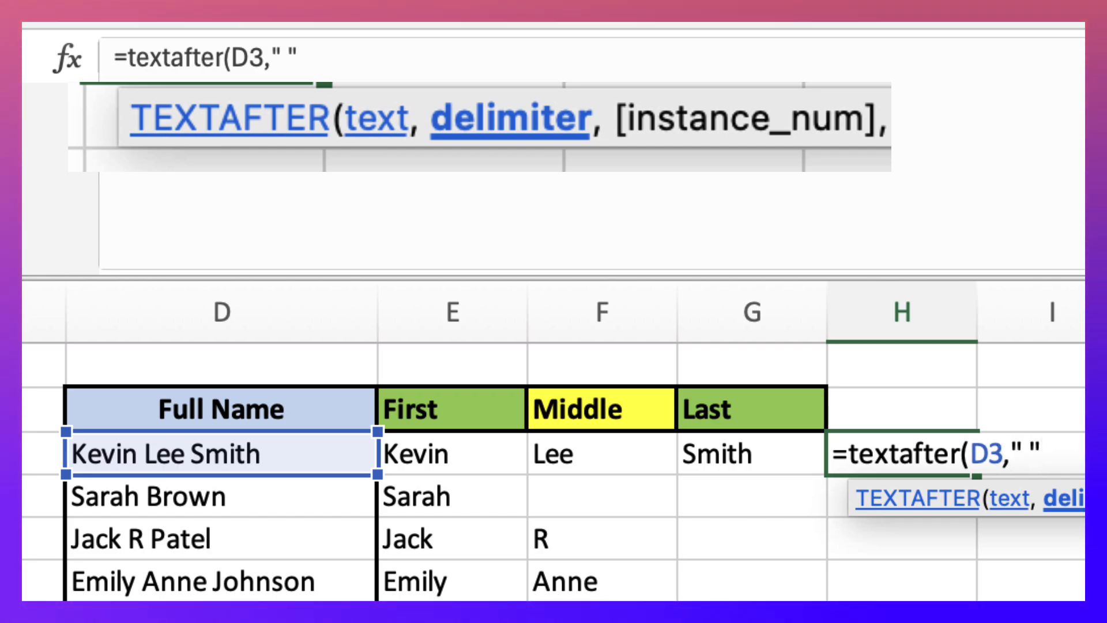
type(",")
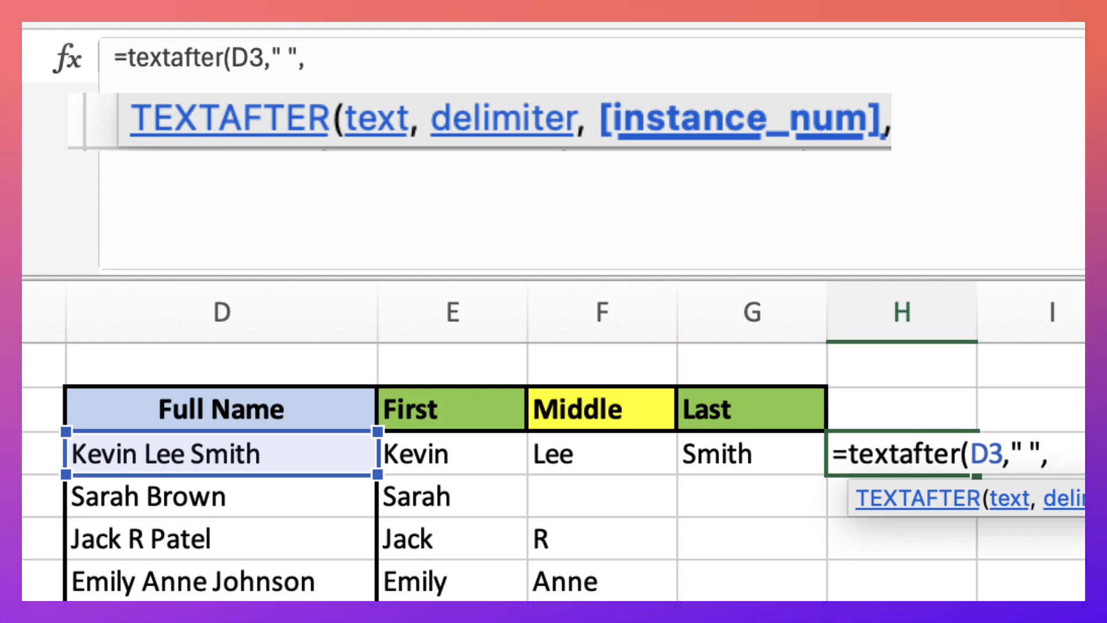
type(")")
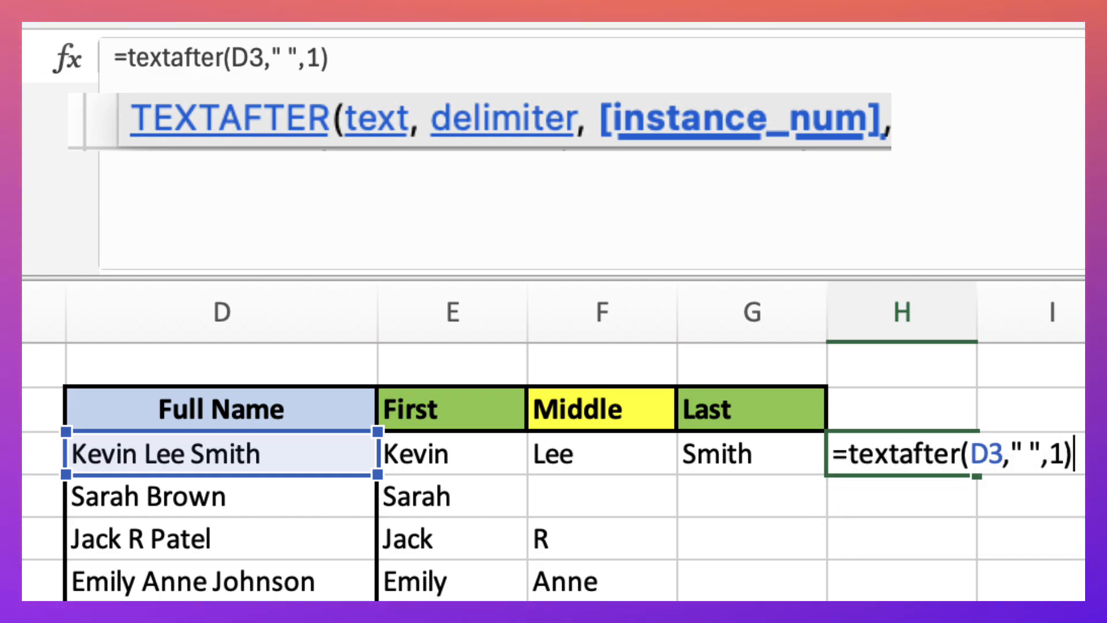
key("Return")
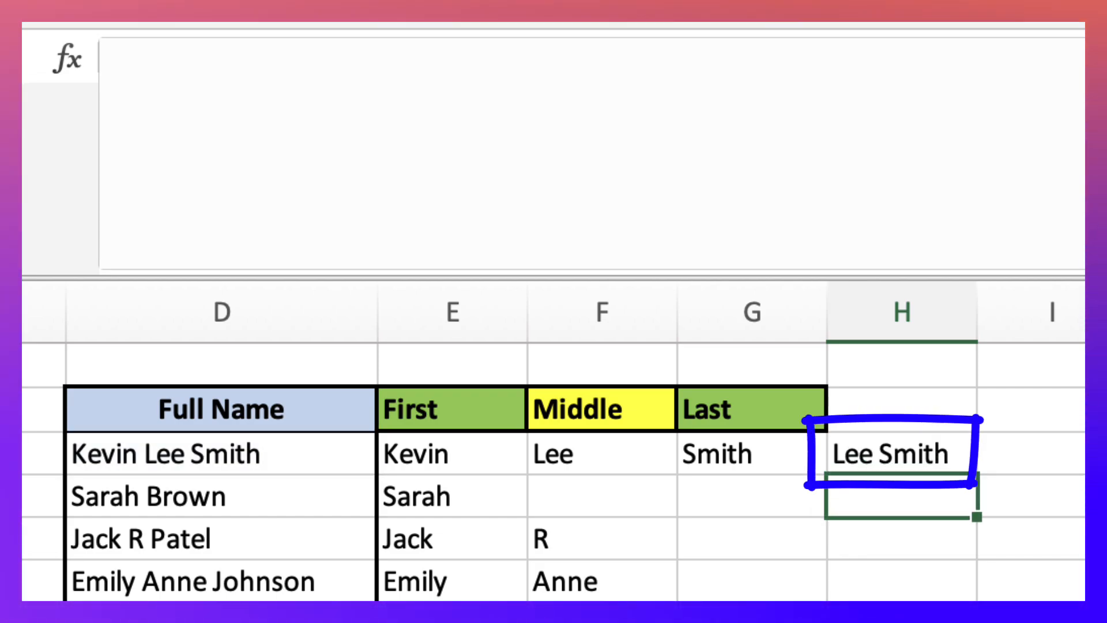
Set the instance number of H3's TEXTAFTER formula to 2 to return the text after the second space
left_click(902, 454)
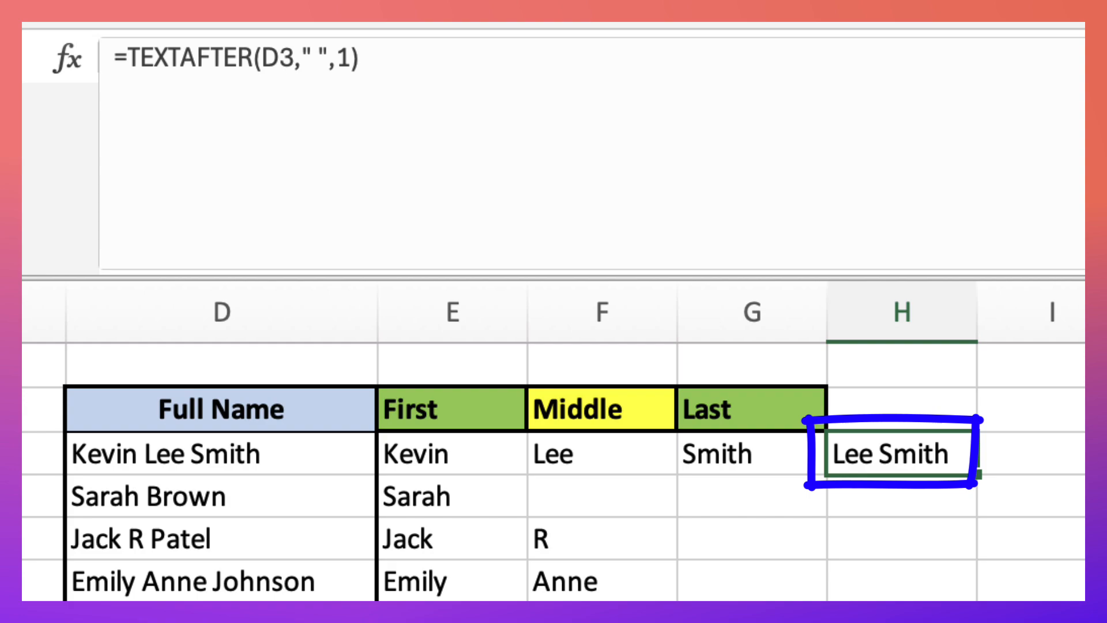
left_click(351, 58)
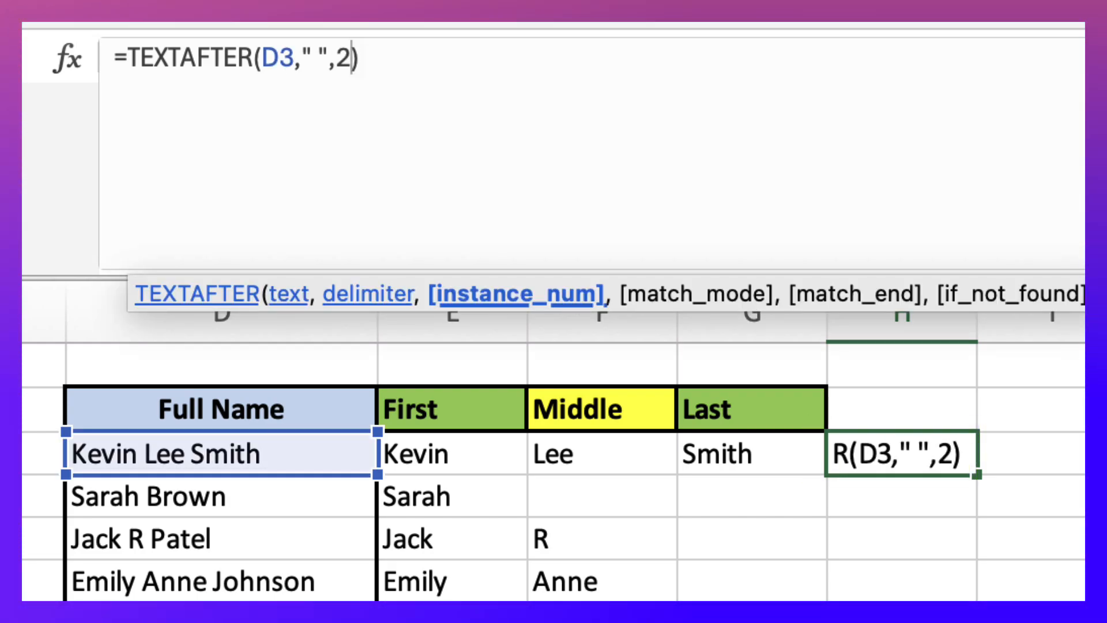
left_click(360, 59)
key("Return")
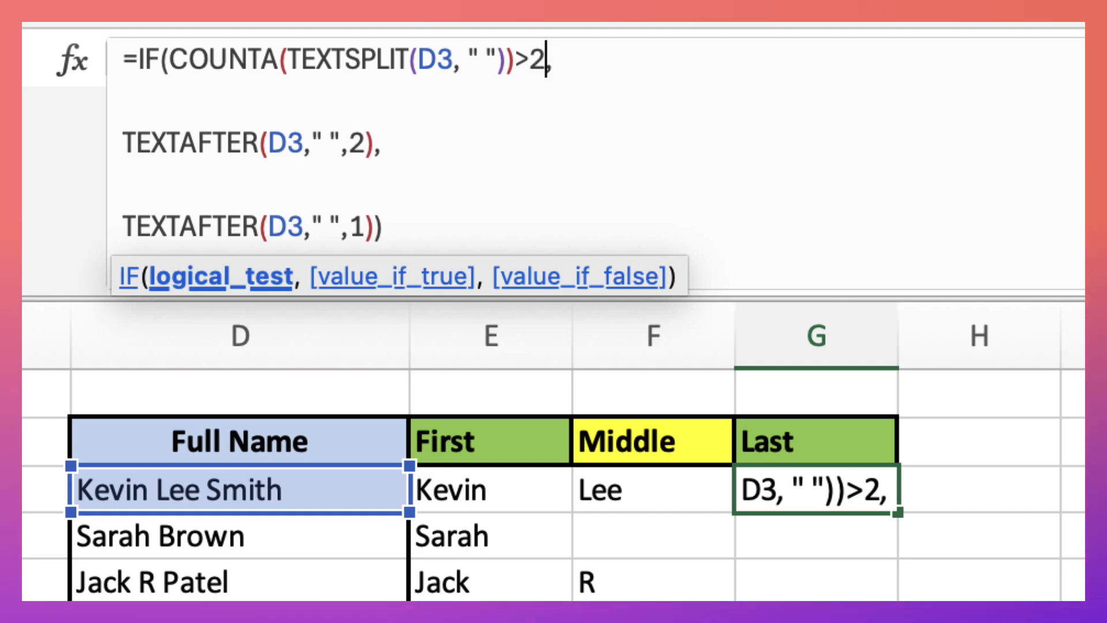
Enter =IF(COUNTA(TEXTSPLIT(D3, " "))>2,TEXTAFTER(D3," ",2),TEXTAFTER(D3," ",1)) in G3 and fill it down the Last column to row 17
left_click(123, 184)
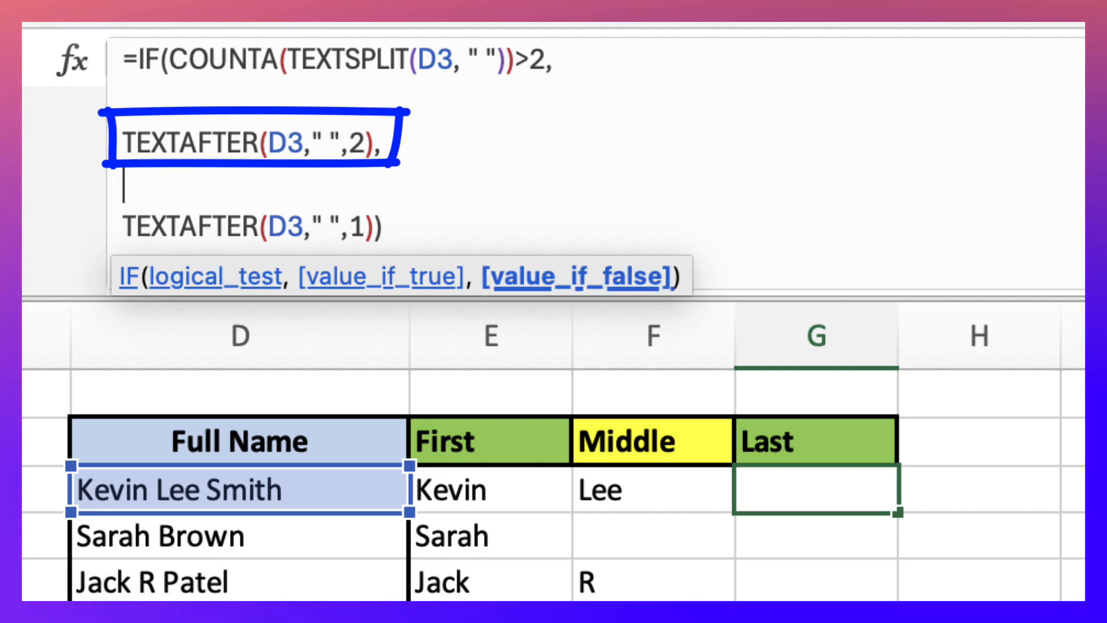
left_click(374, 142)
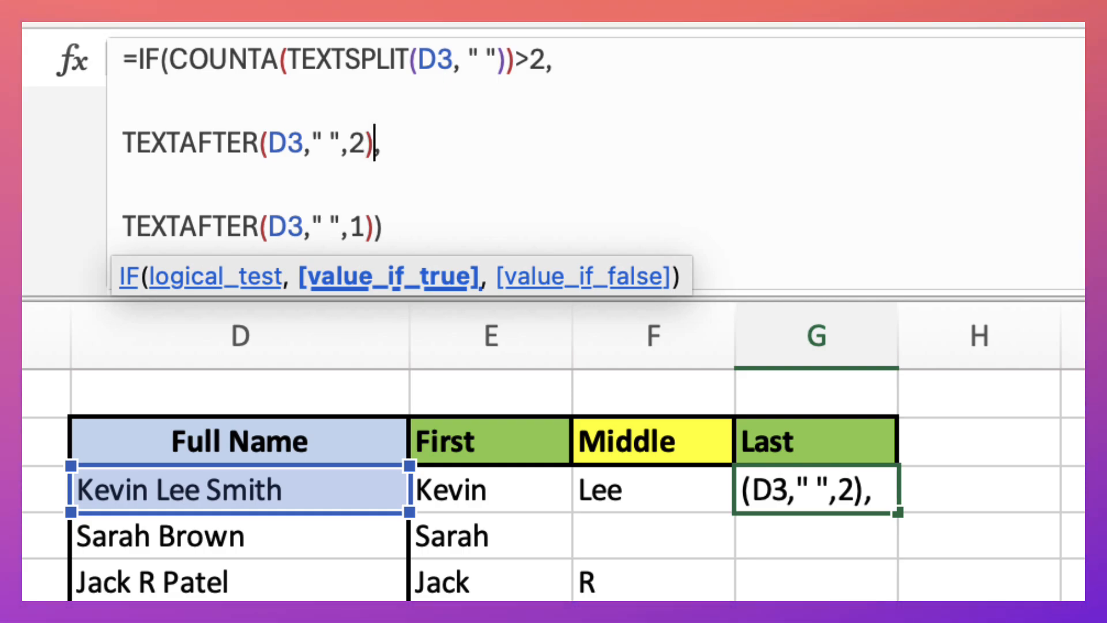
left_click(383, 227)
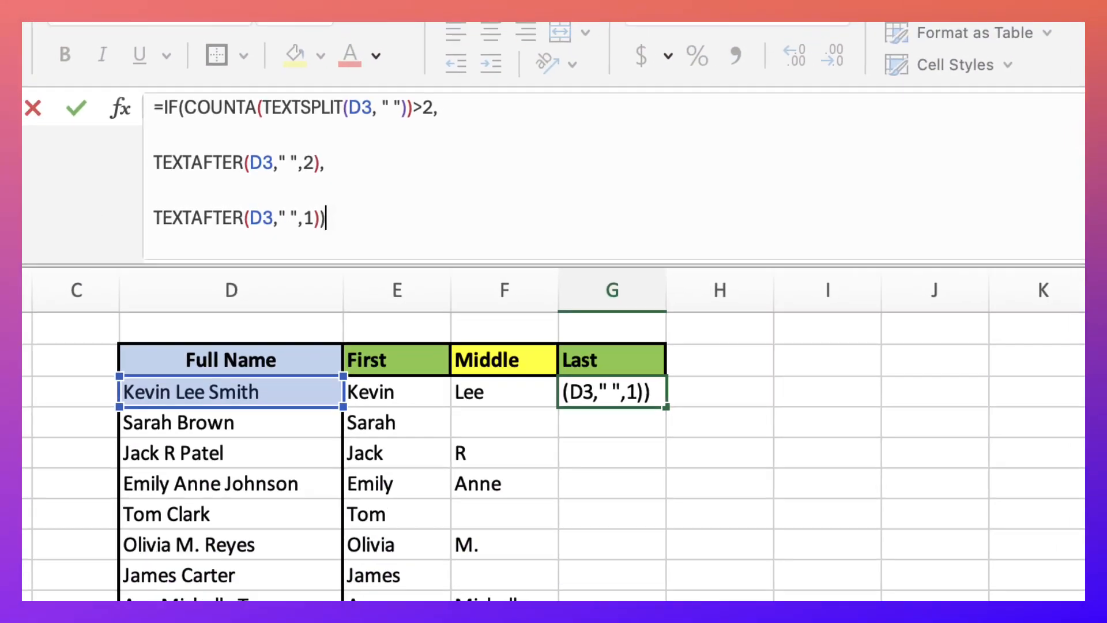
key("Return")
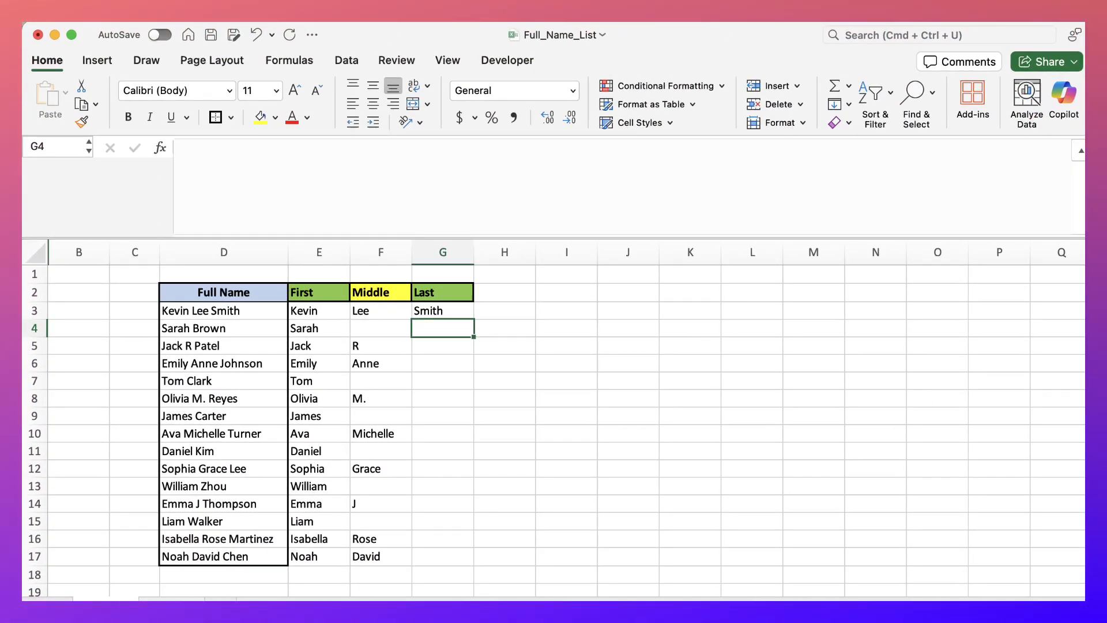
left_click(443, 311)
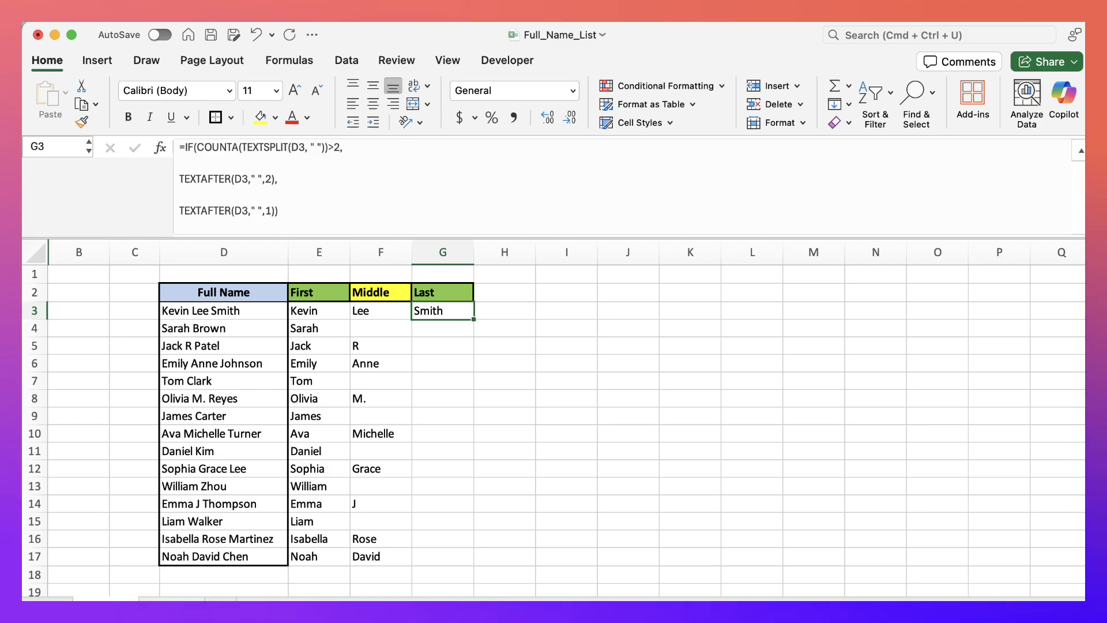
left_click_drag(473, 545, 473, 562)
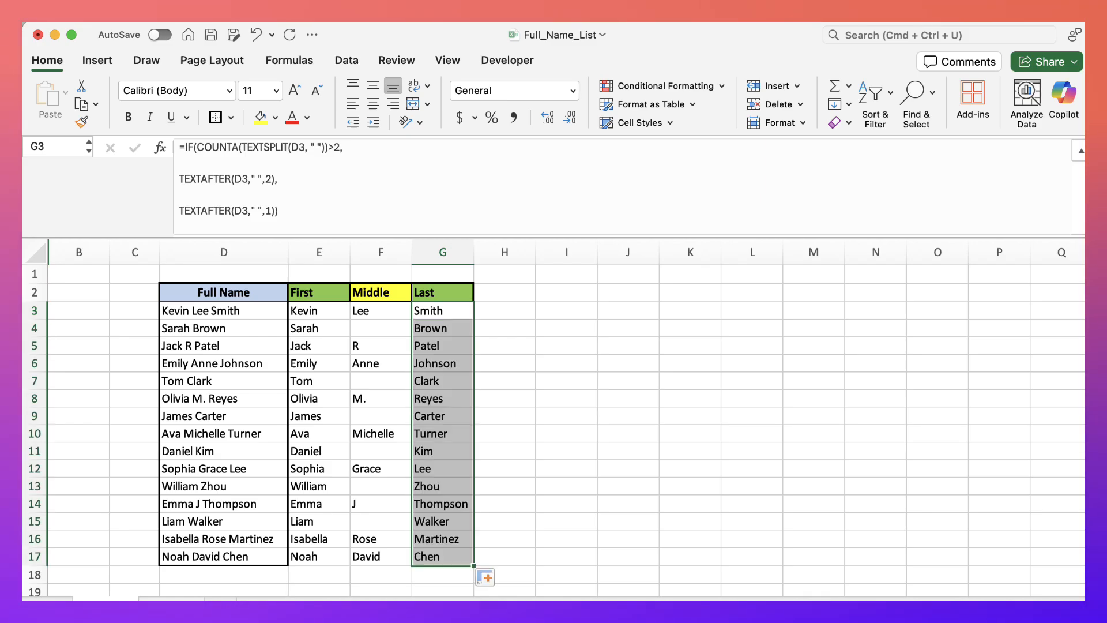